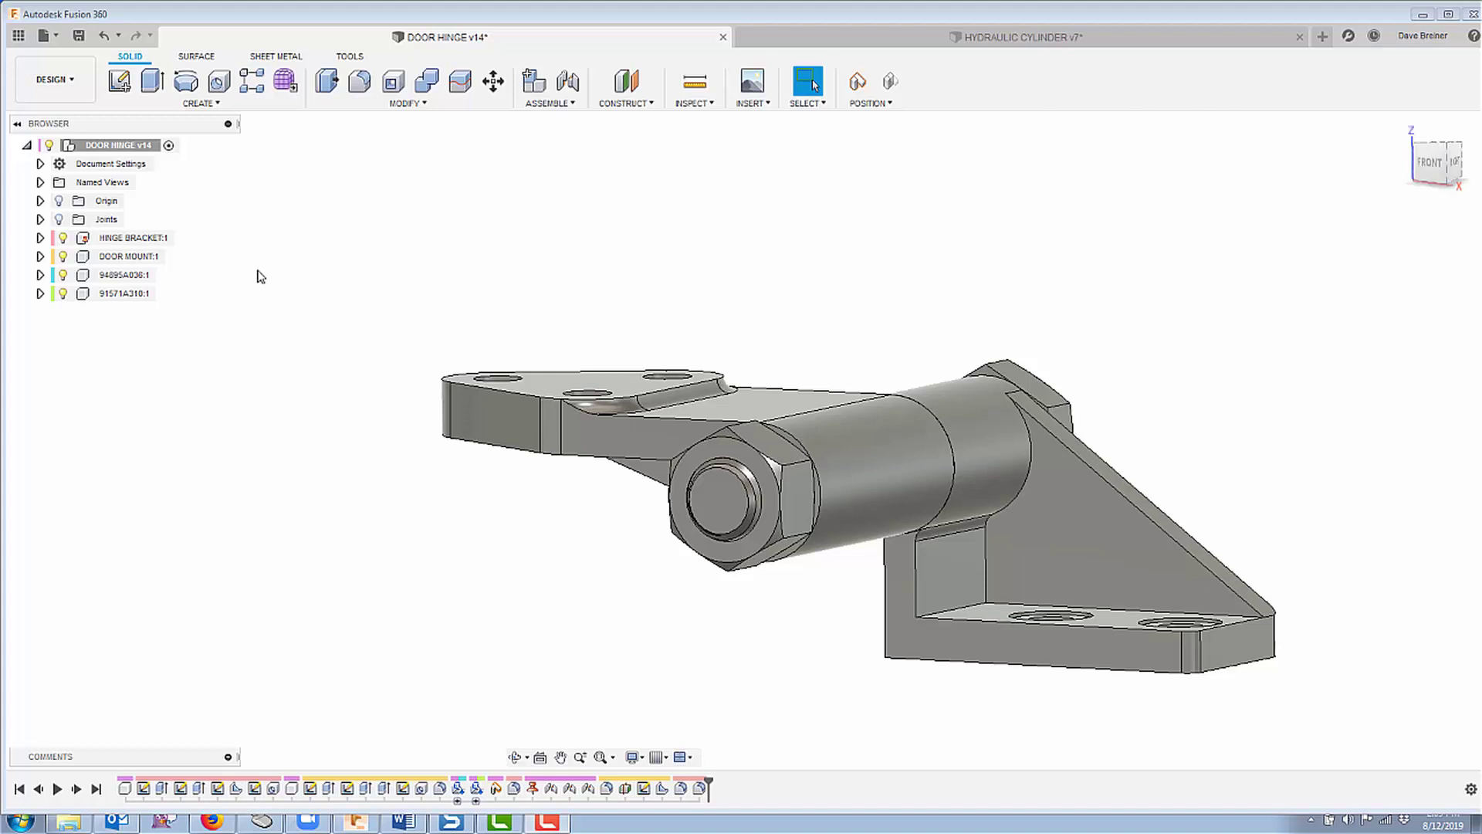
Step: Show the Joints folder in the door hinge assembly, expand its list of joints and preview the hinge's rotation
middle_click_drag(775, 319, 500, 383, "shift")
left_click_drag(500, 383, 536, 639)
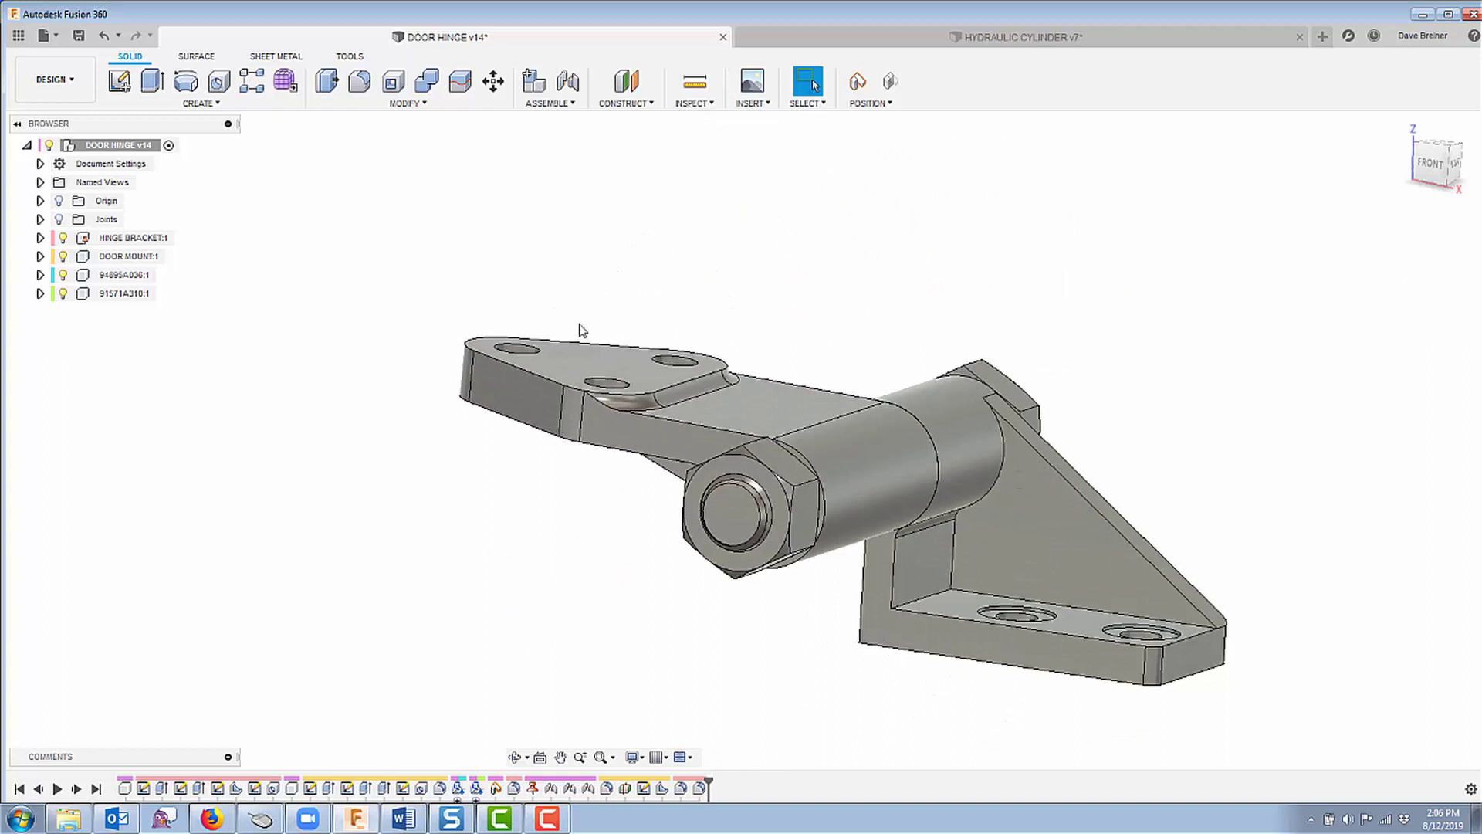
left_click(62, 220)
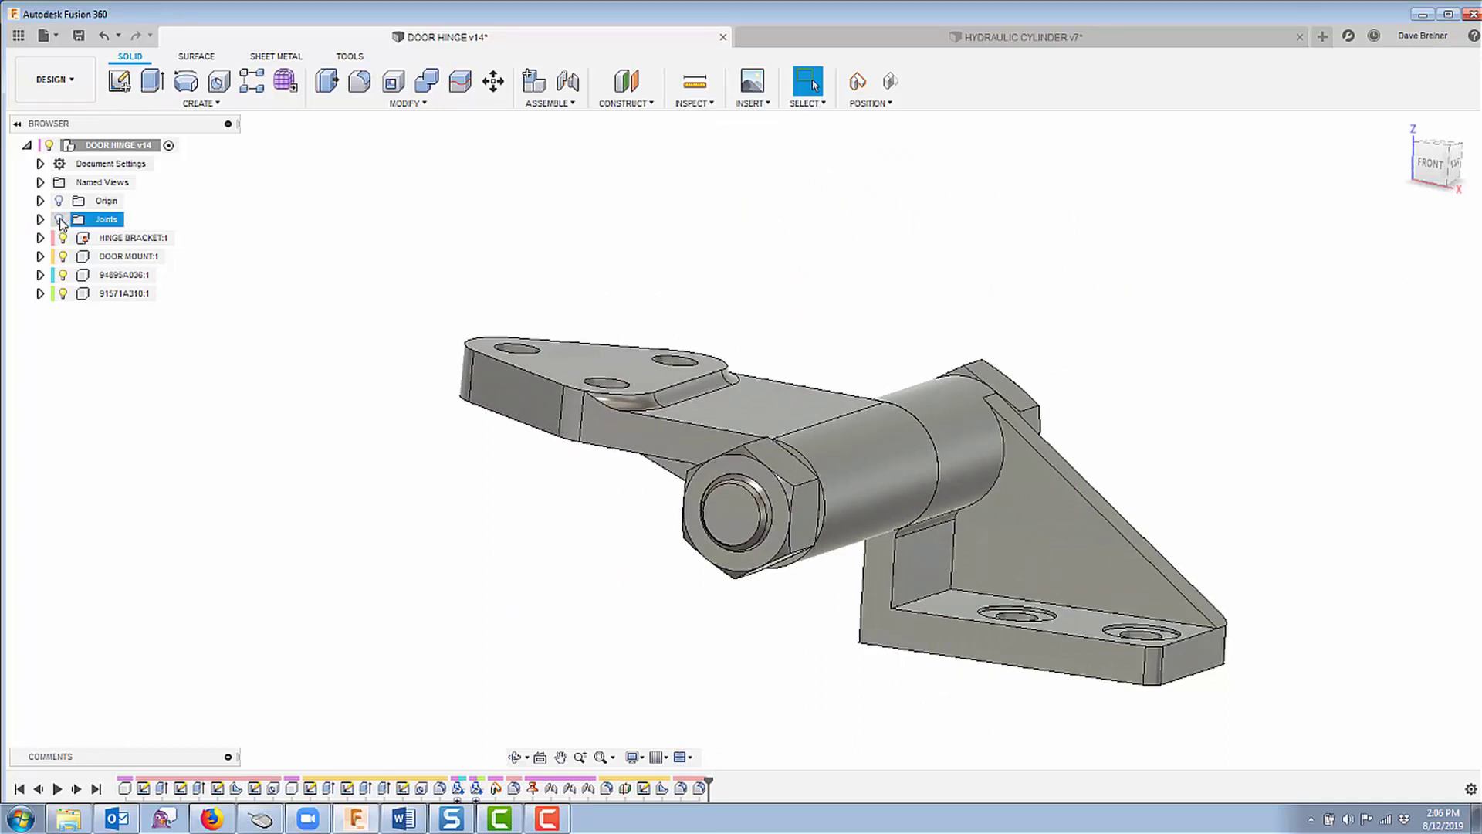
left_click(60, 220)
left_click(40, 220)
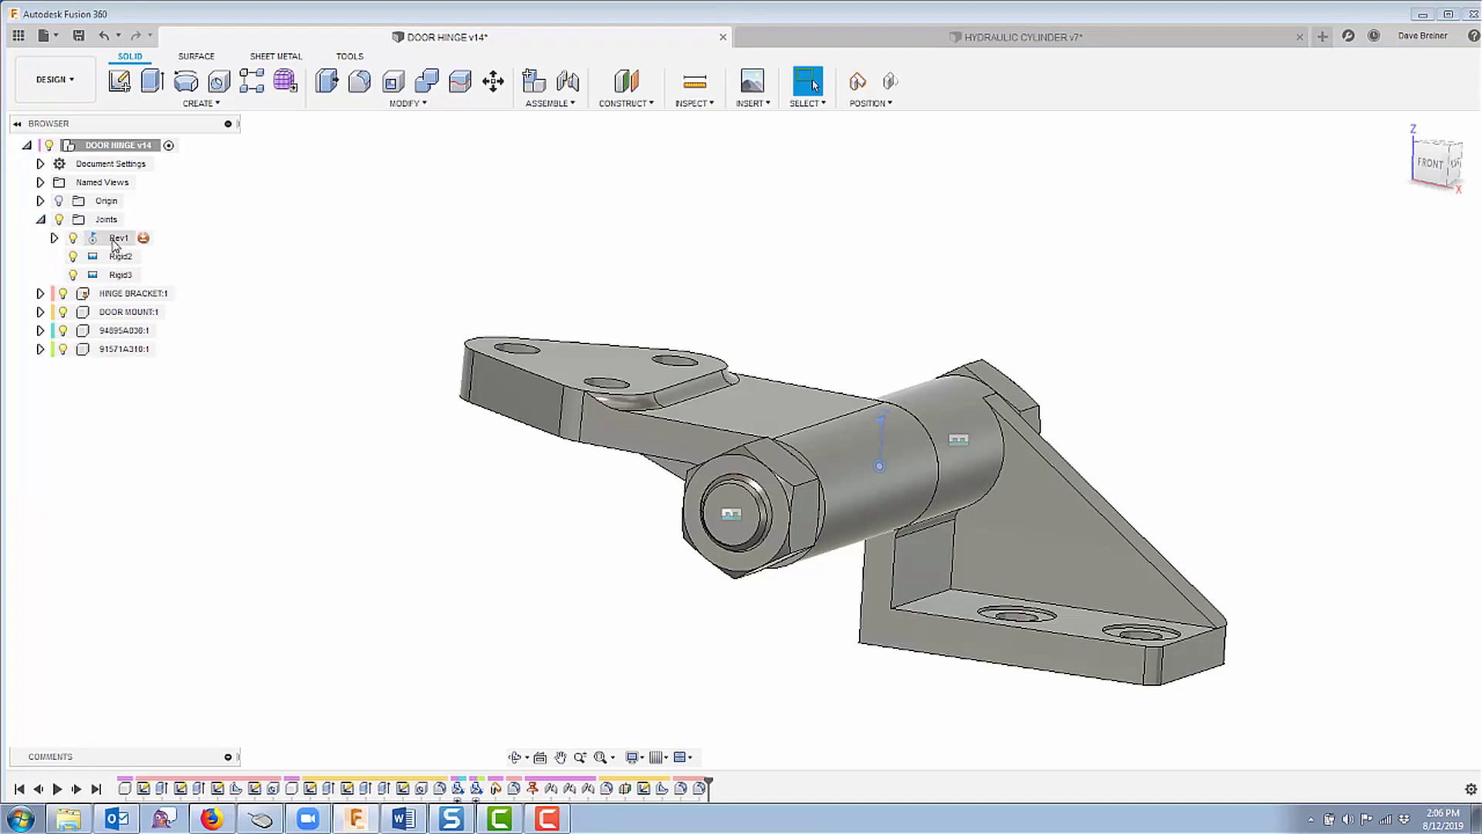
mouse_move(115, 245)
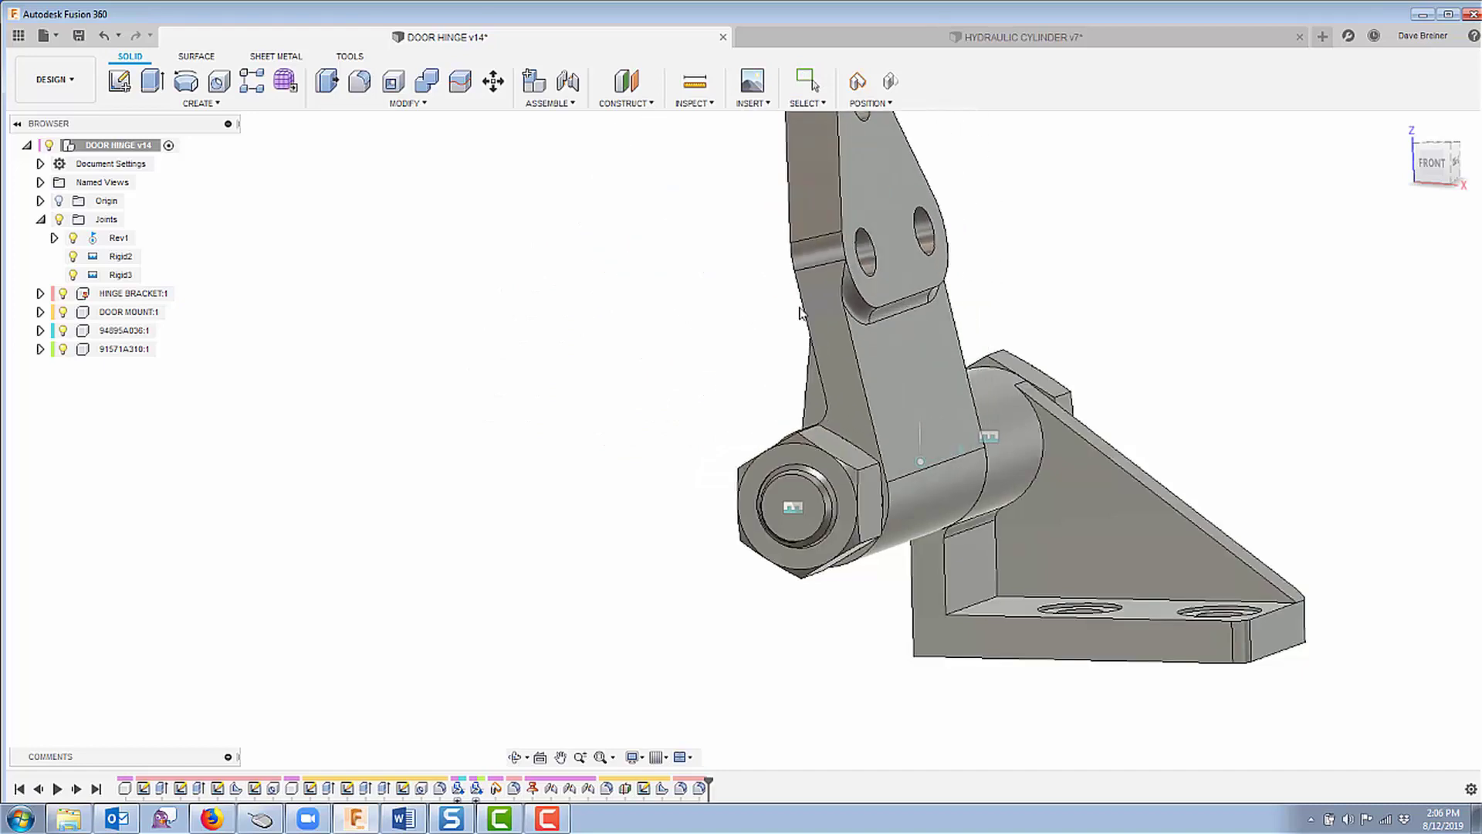
key("Escape")
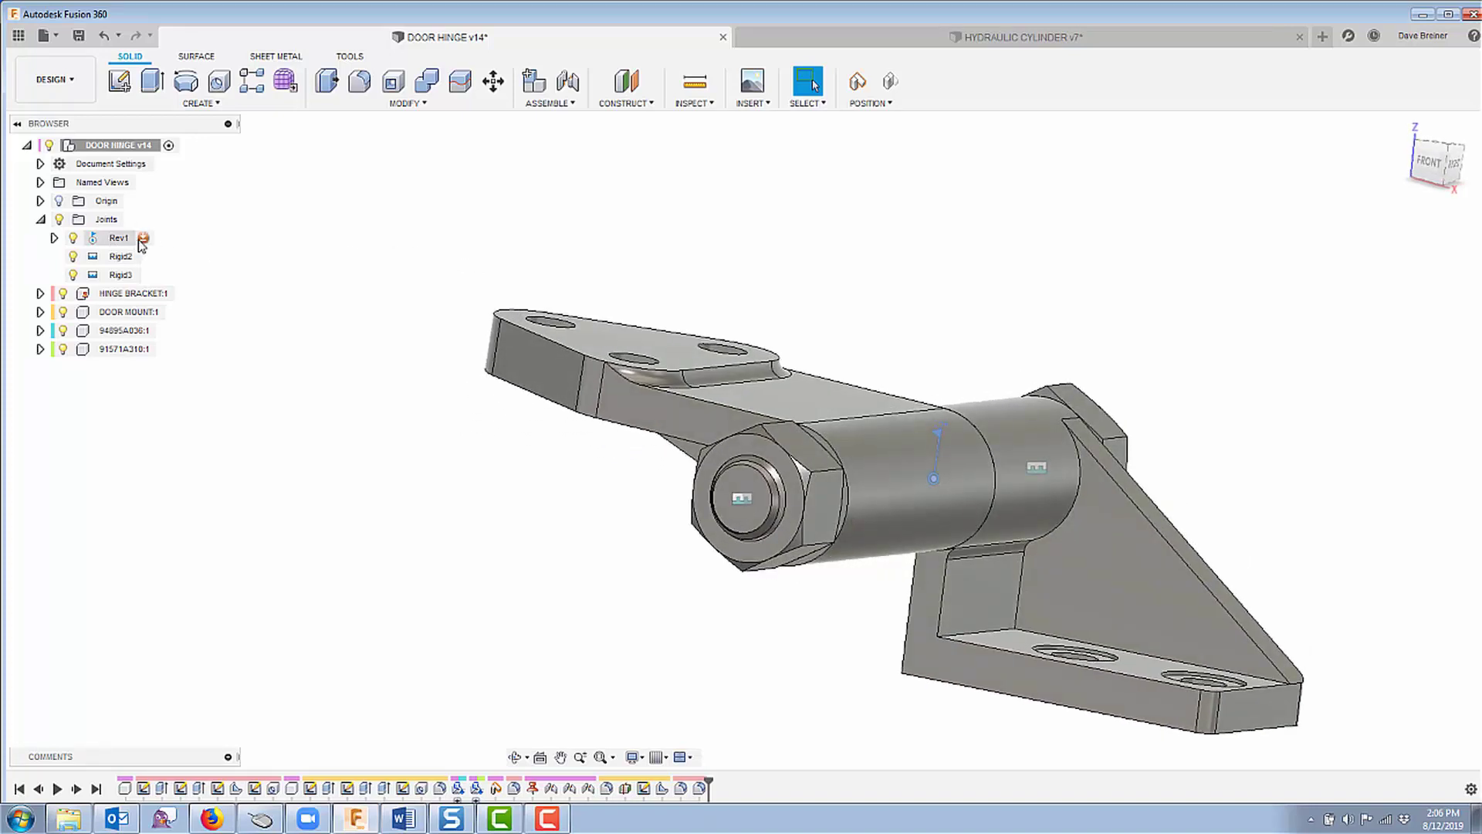
Step: Open the joint limits of Rev1 for its Rotate motion and enable the minimum and maximum limits
left_click(145, 239)
left_click(144, 239)
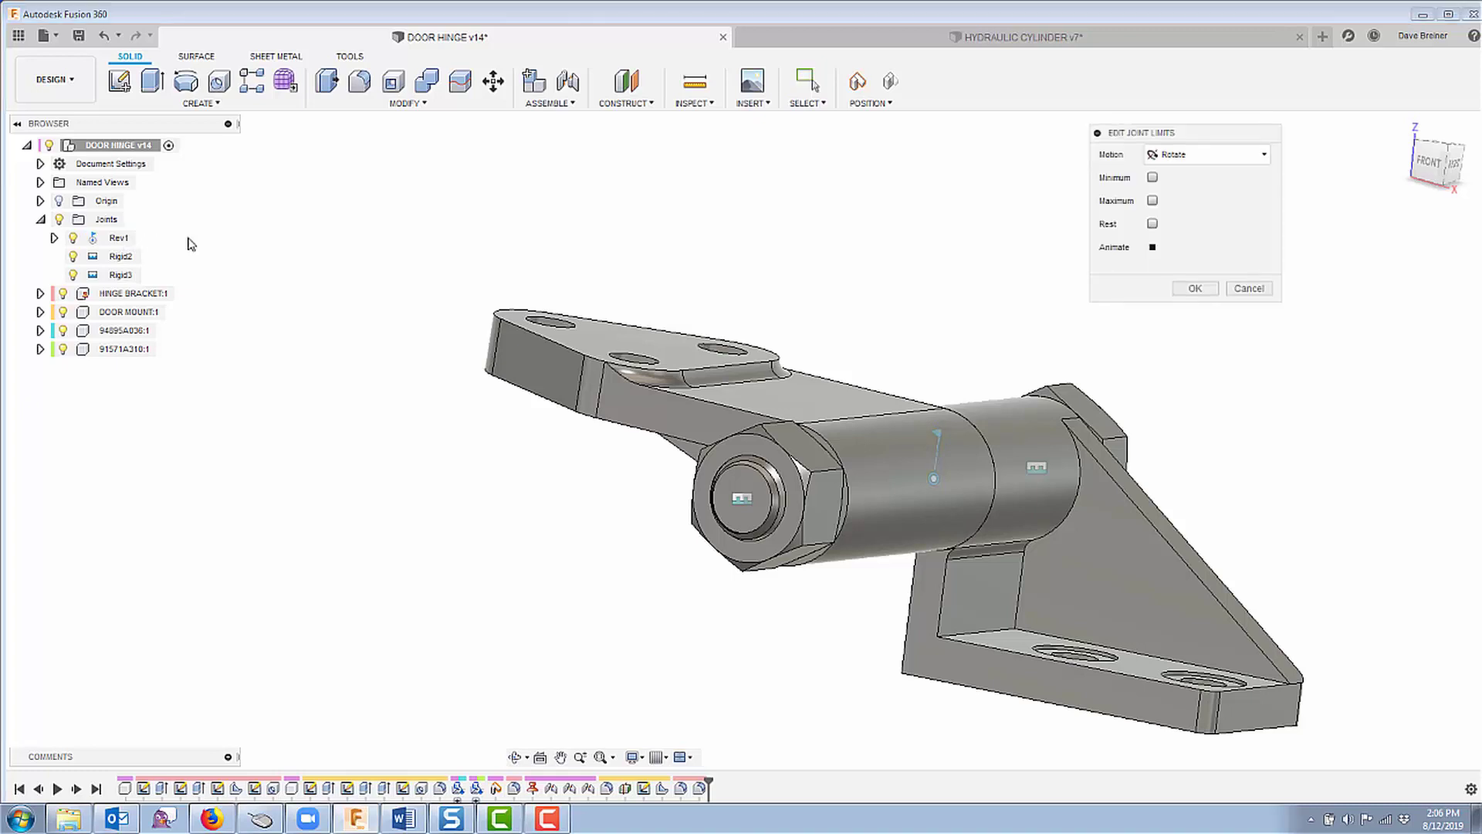
left_click_drag(1186, 136, 301, 185)
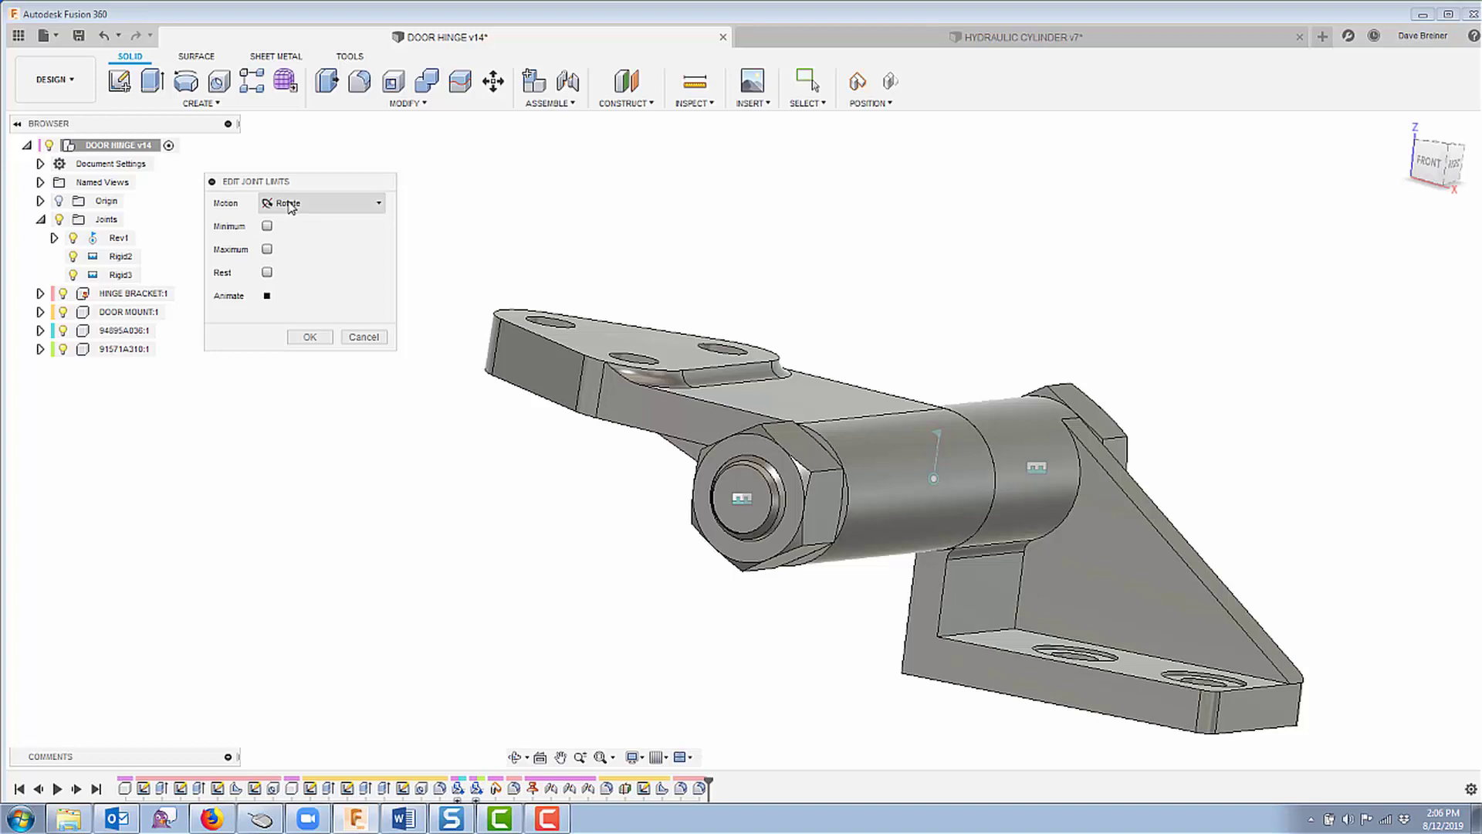
left_click(378, 205)
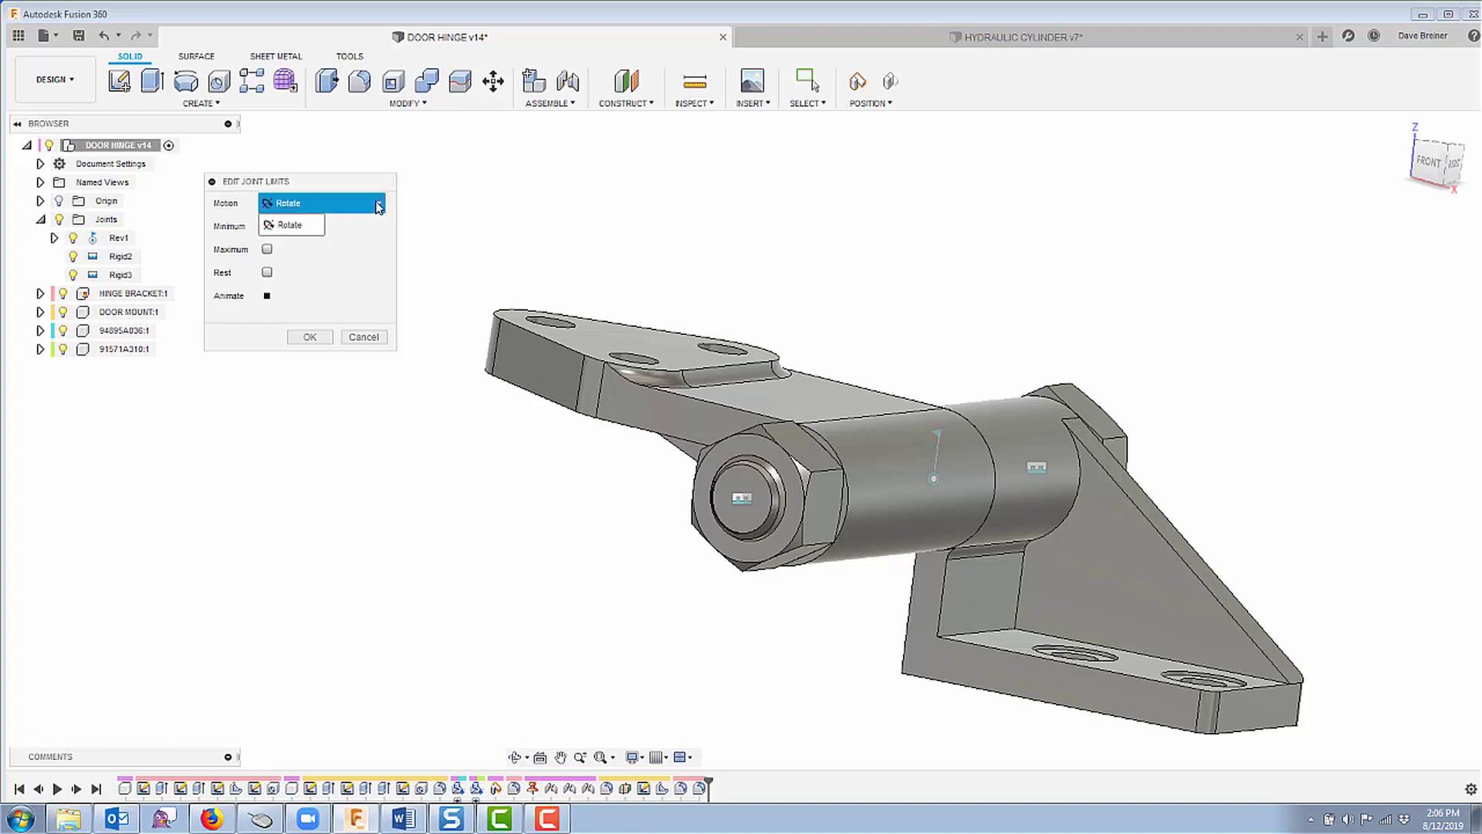
left_click(378, 205)
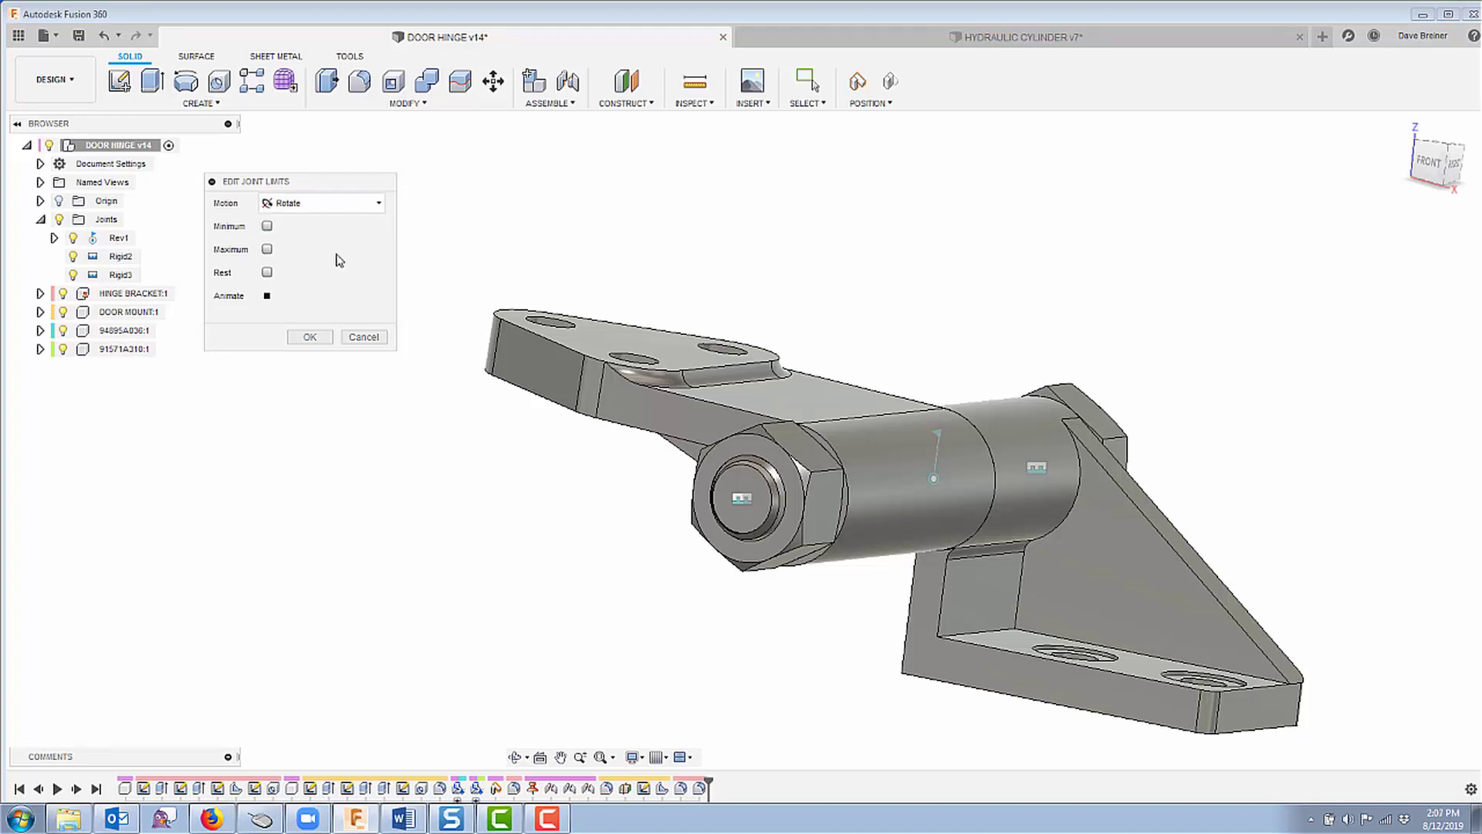
left_click(267, 226)
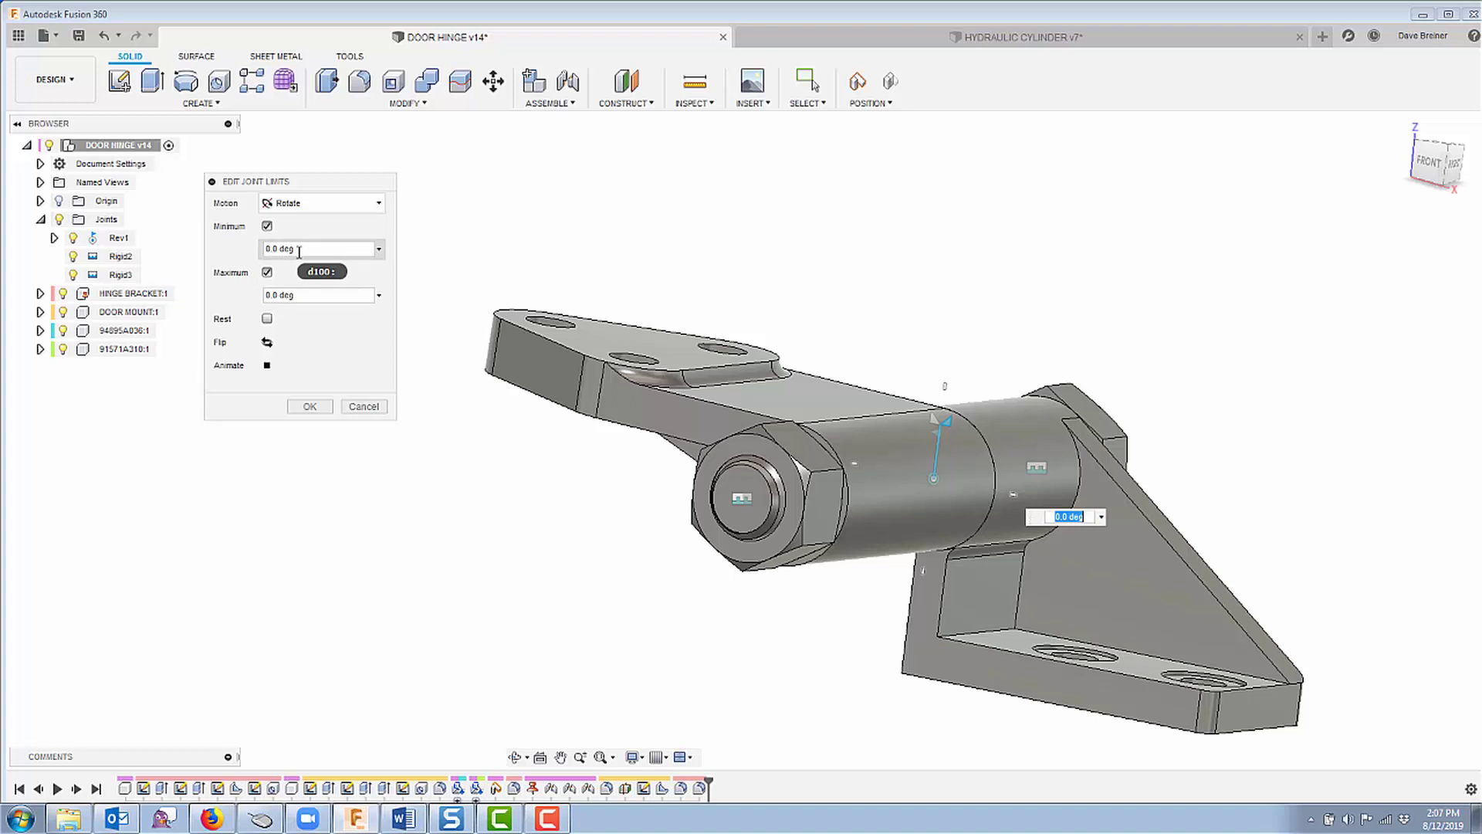
Step: Try a maximum rotation limit of 90 degrees and reset the maximum to 0
left_click(304, 295)
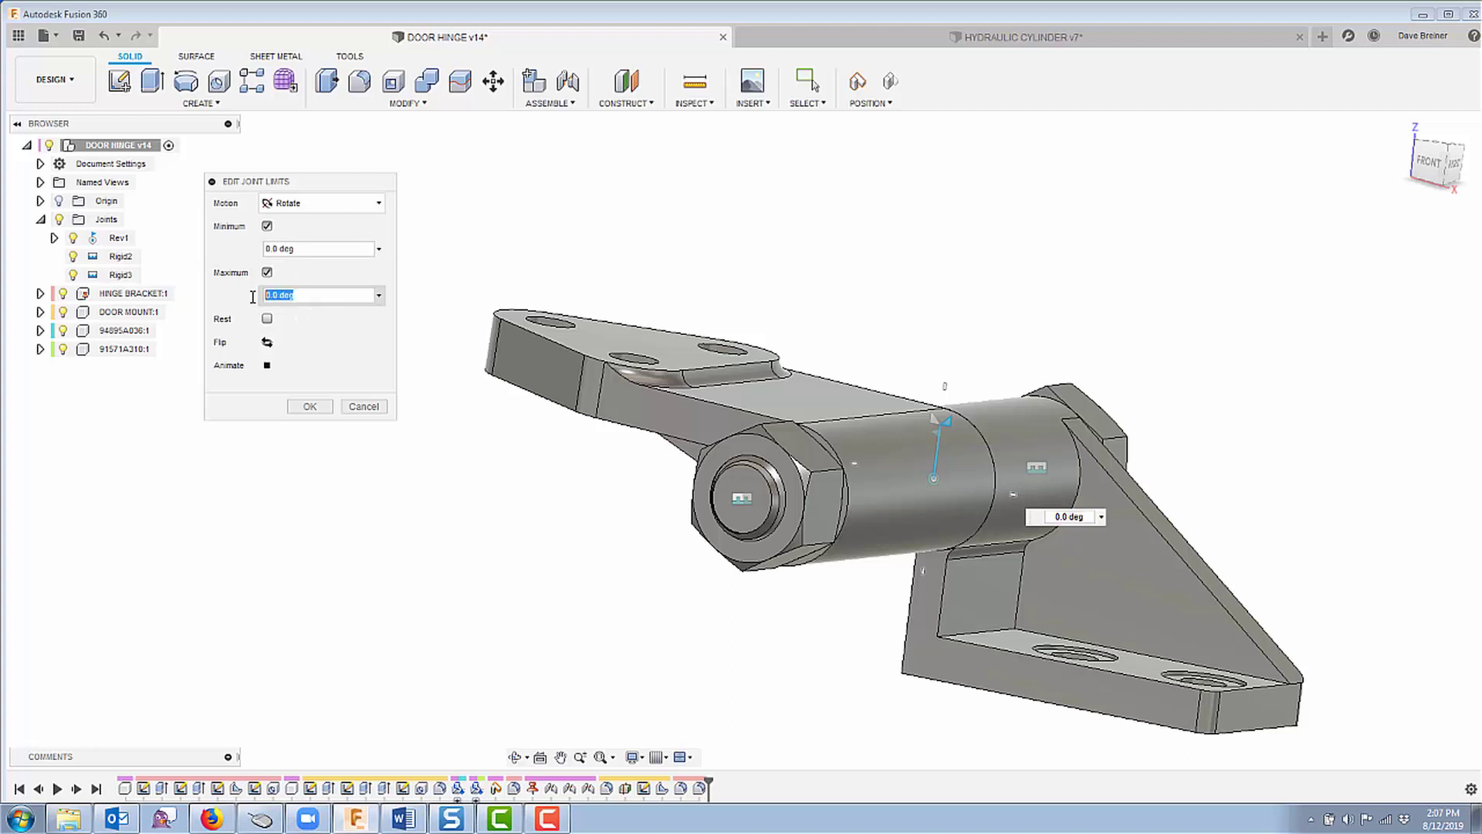
type("90")
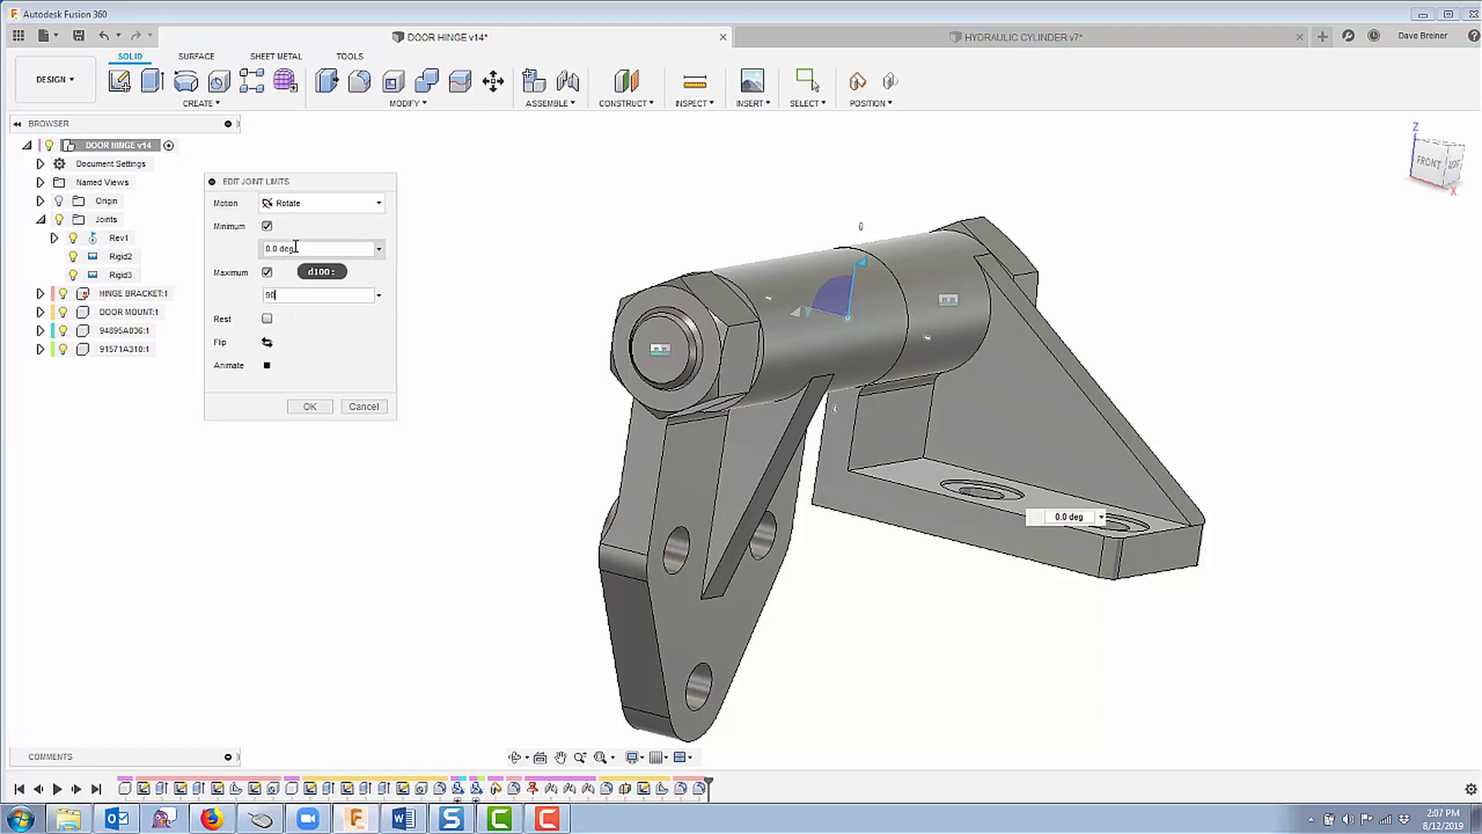
left_click_drag(274, 295, 255, 296)
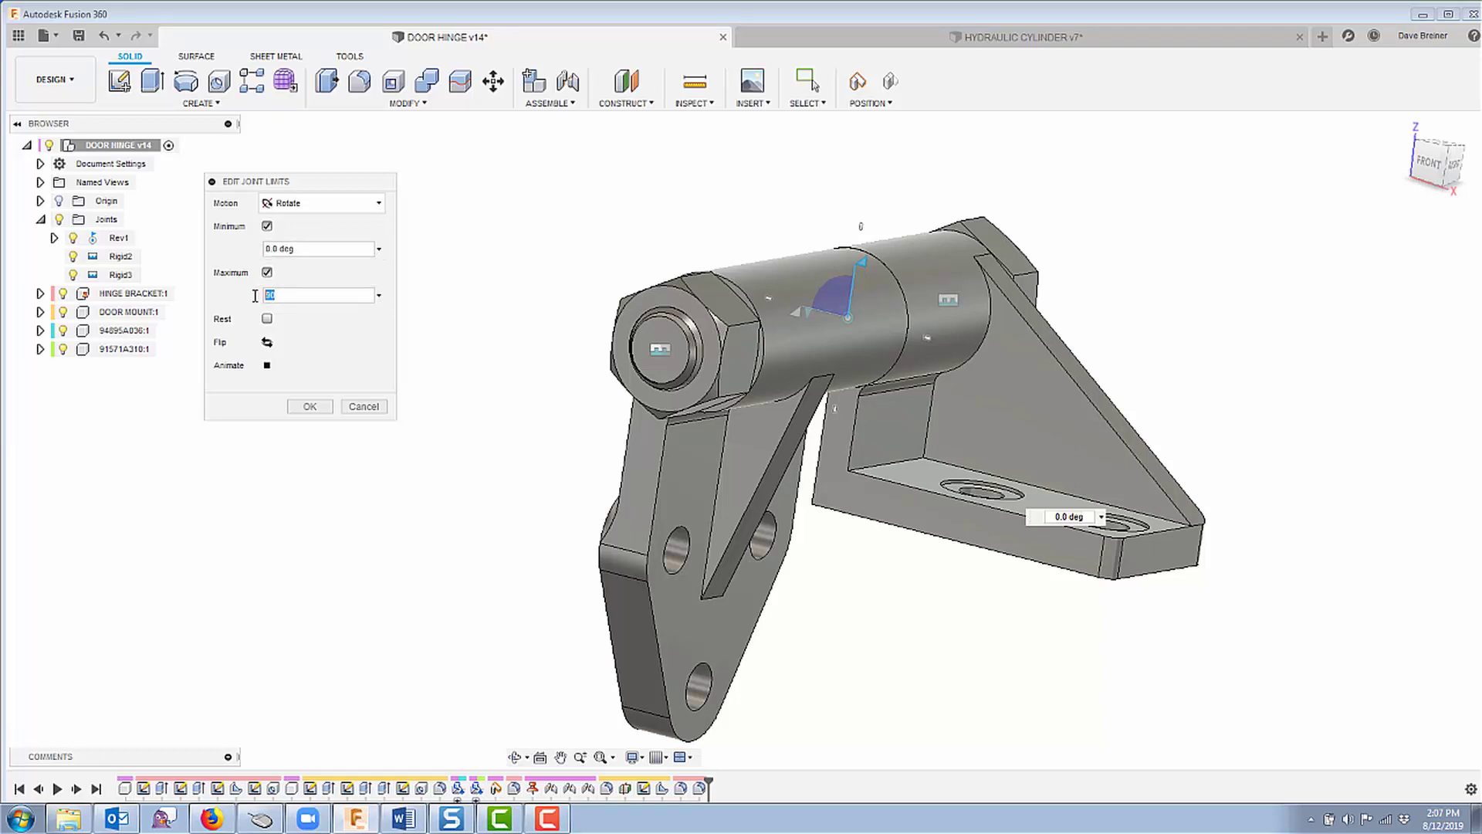
type("0")
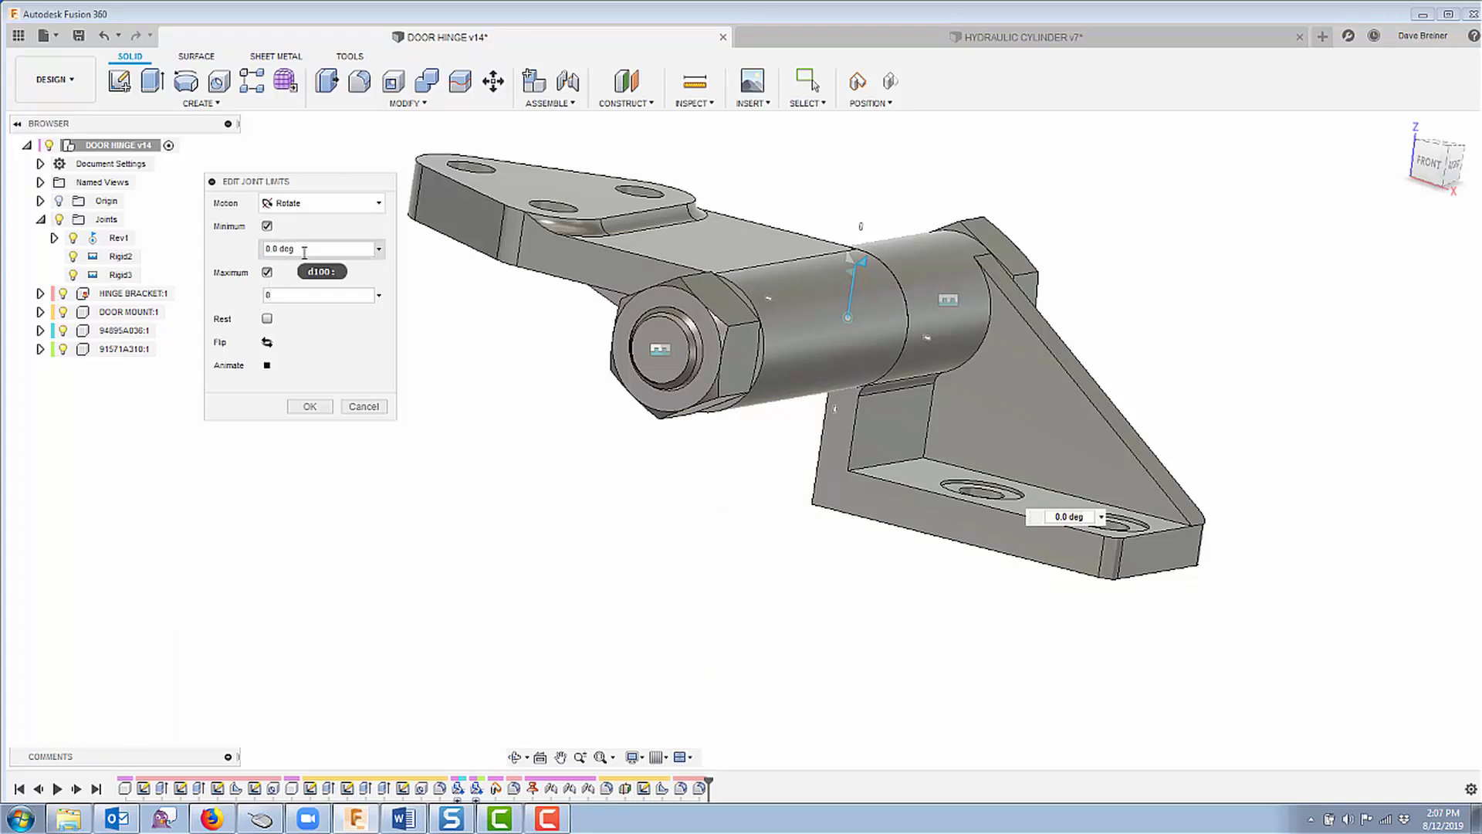
Step: Set the minimum rotation limit to -90 degrees, apply the joint limits and swing the hinge arm to test its range
left_click_drag(305, 252, 252, 259)
type("-90")
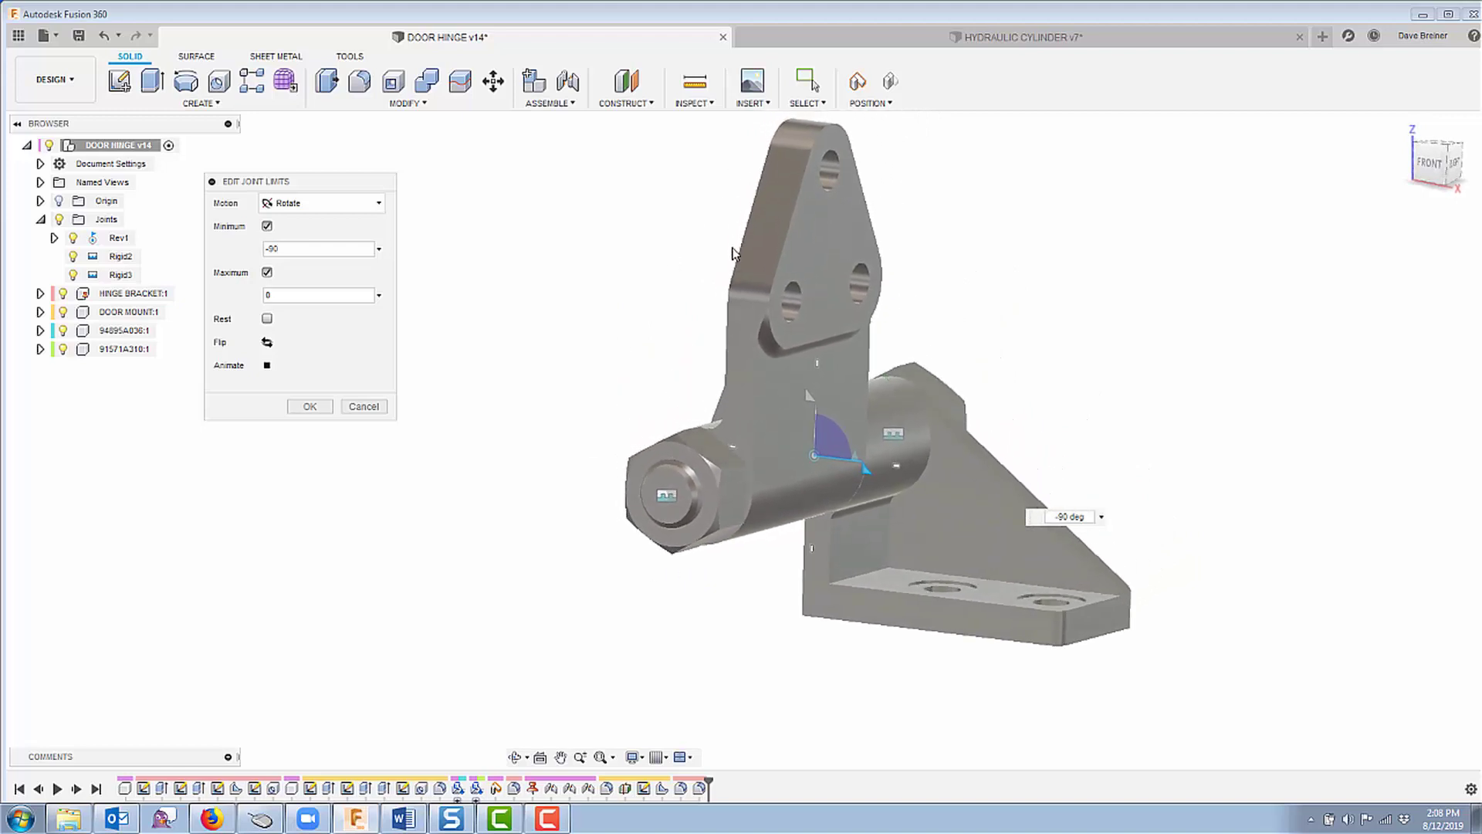
left_click(267, 367)
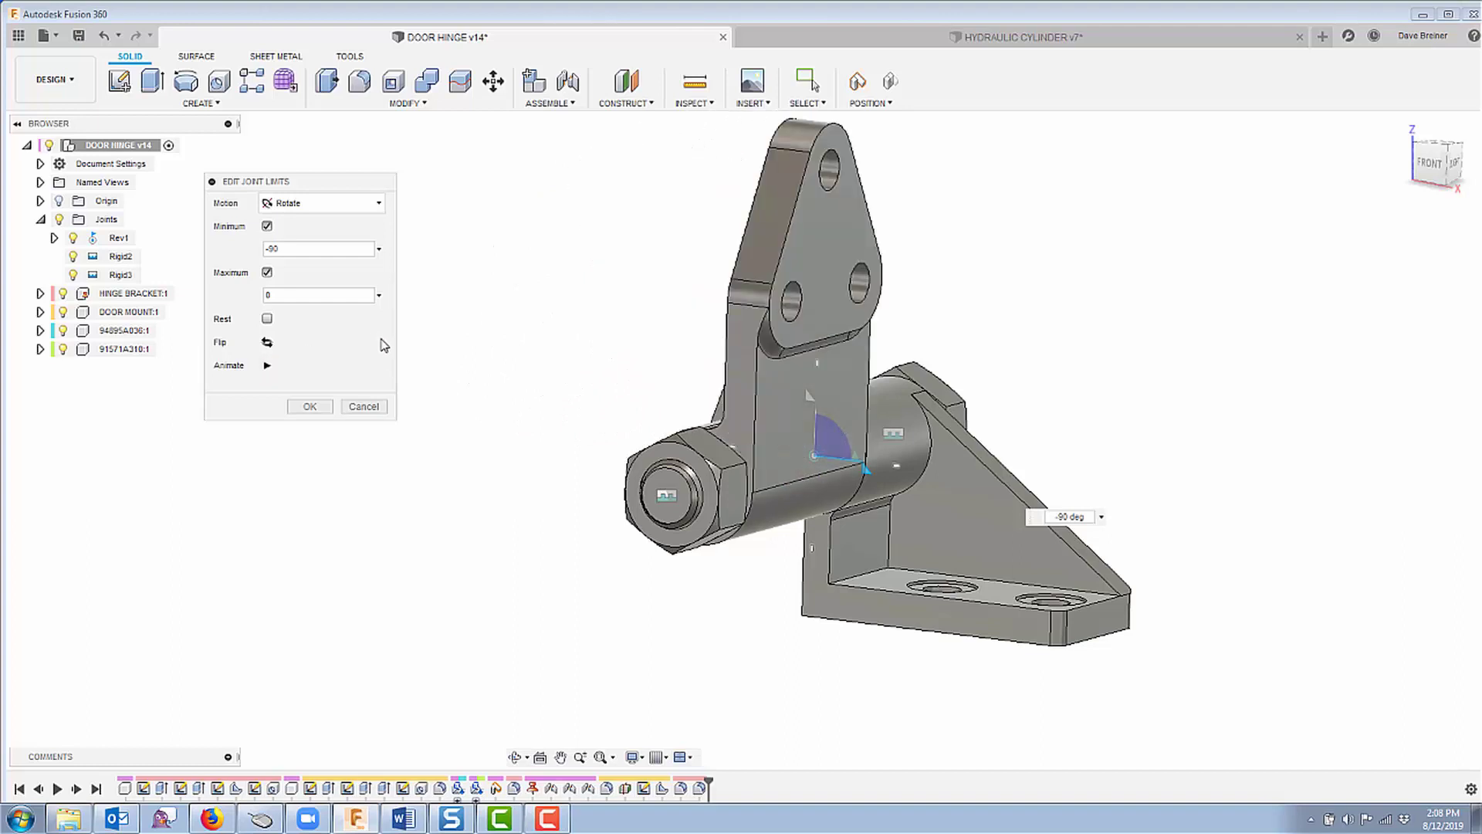
left_click(310, 408)
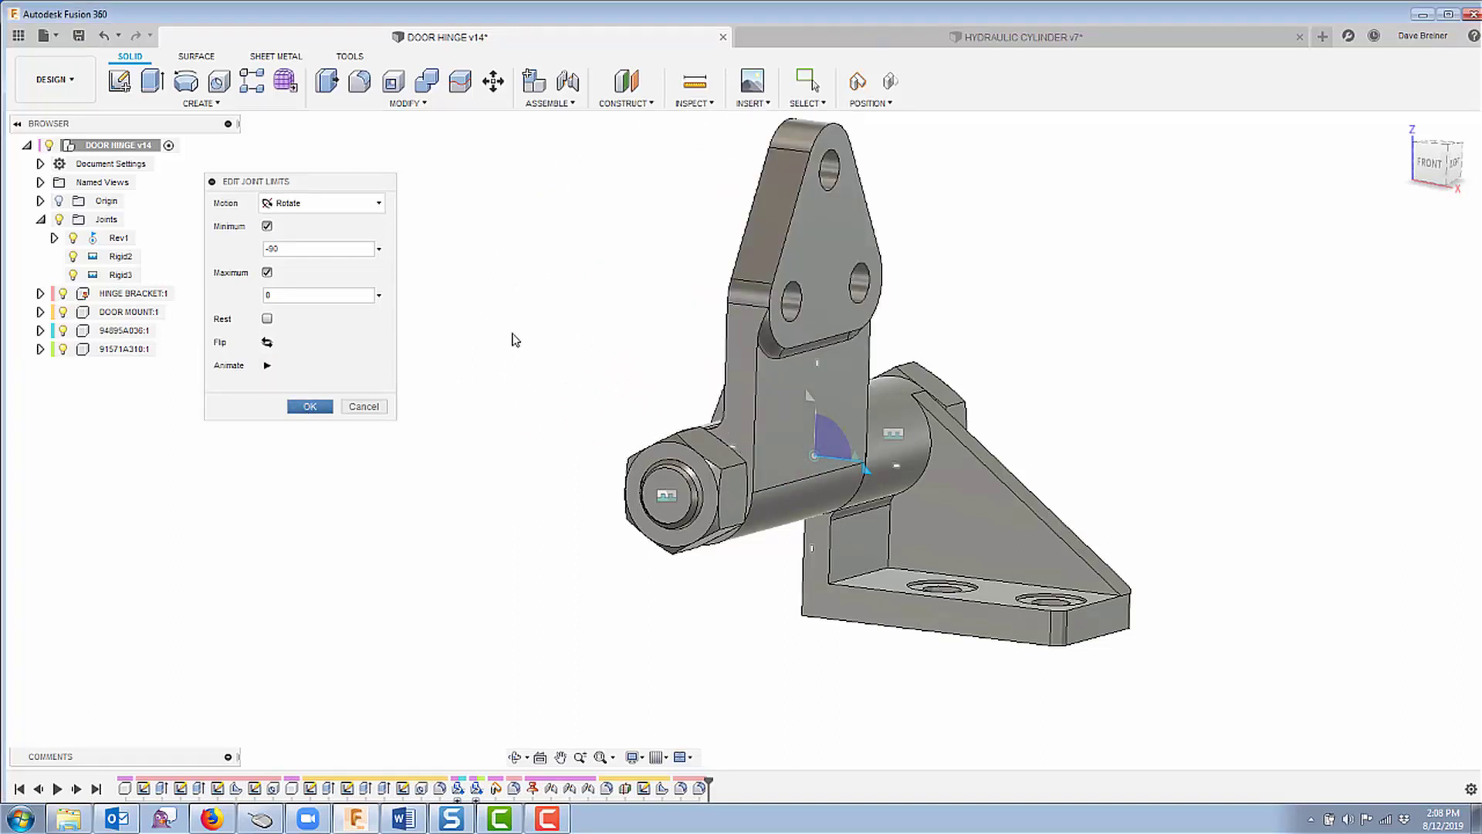
left_click(323, 407)
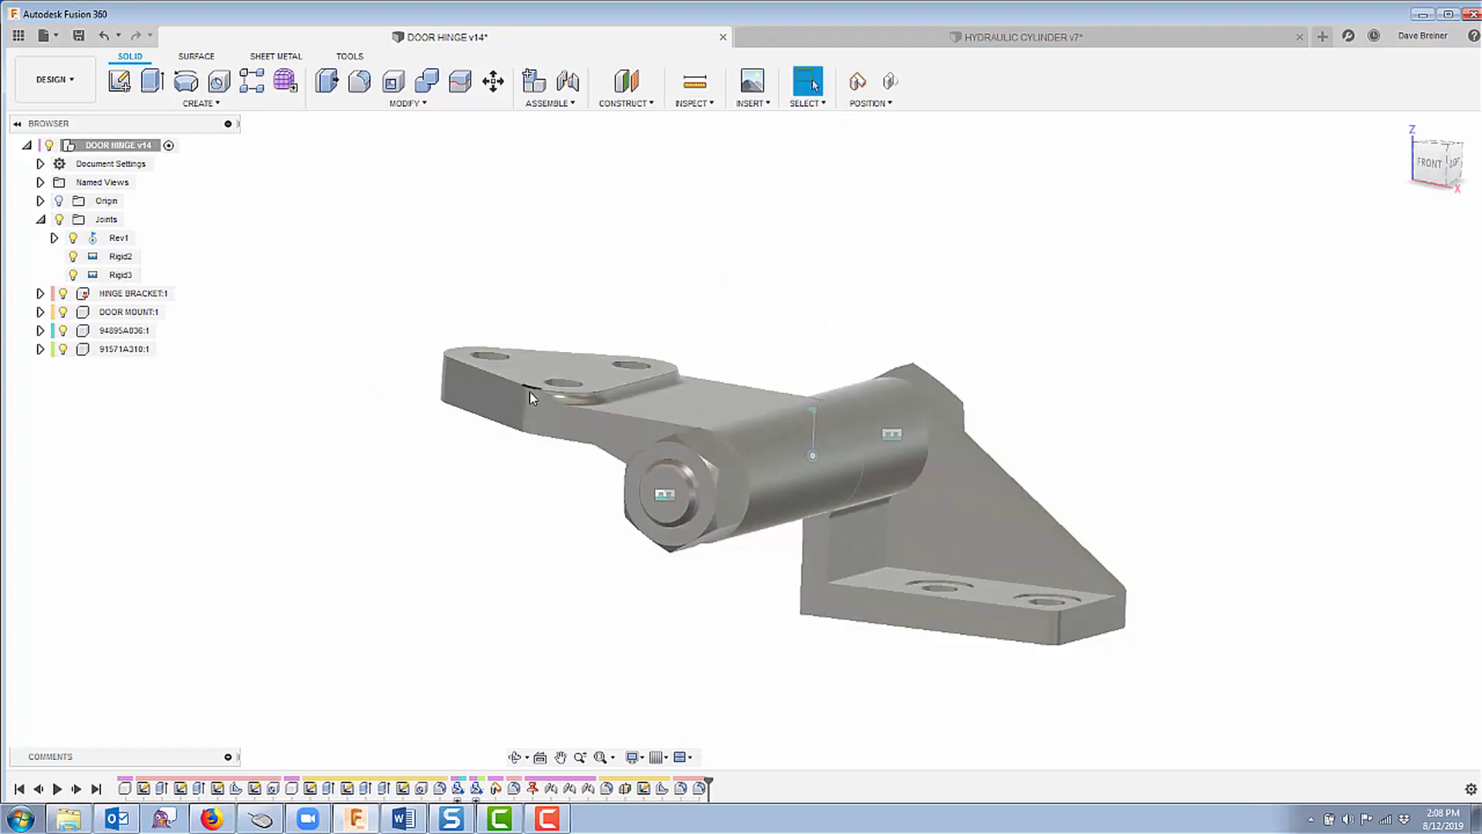
left_click_drag(530, 392, 562, 357)
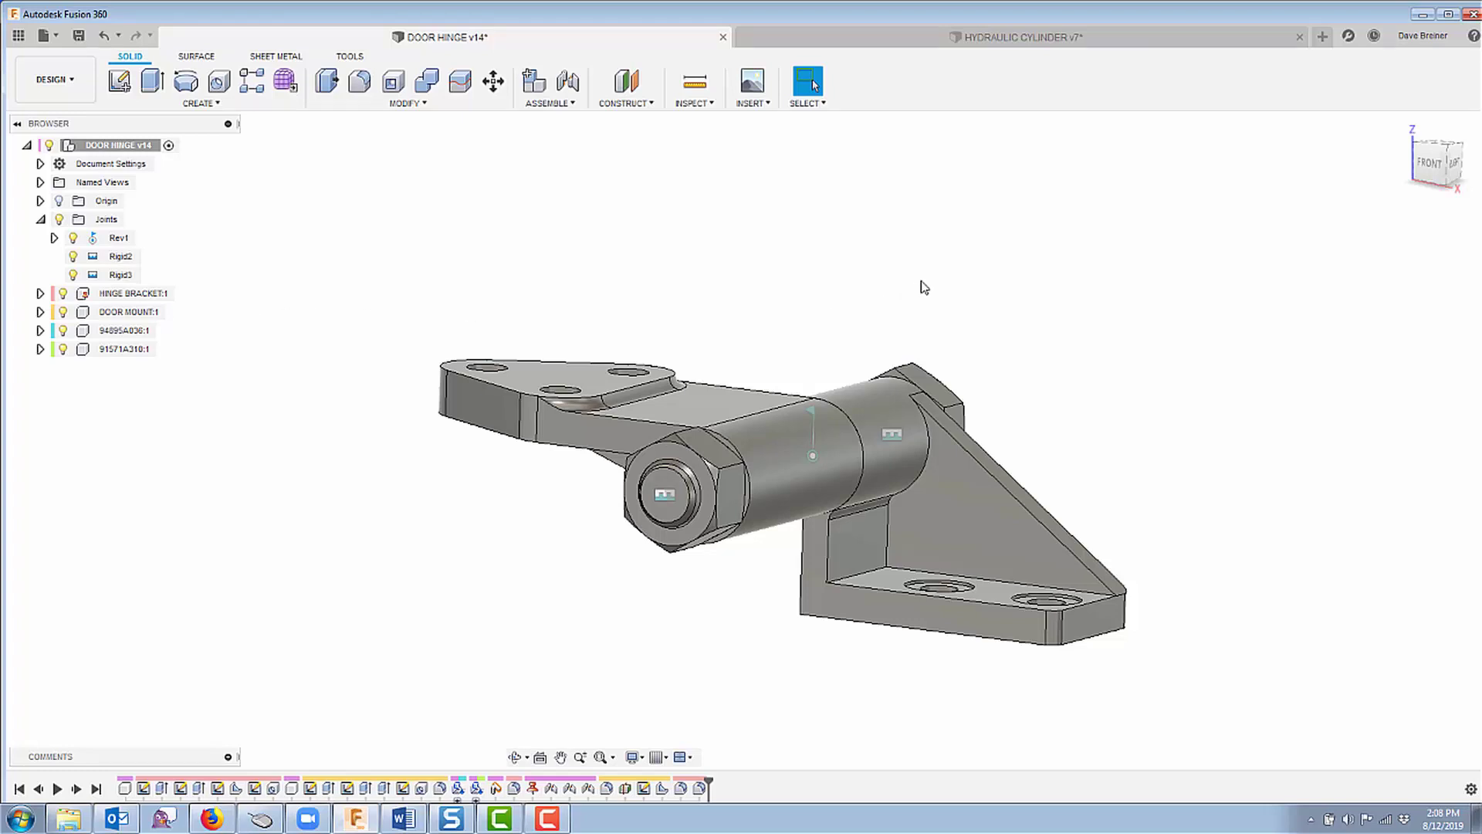
Step: In the HYDRAULIC CYLINDER design, move the piston and rod assembly out of the cylinder and hide the PISTON_CYLINDER component
left_click(1005, 39)
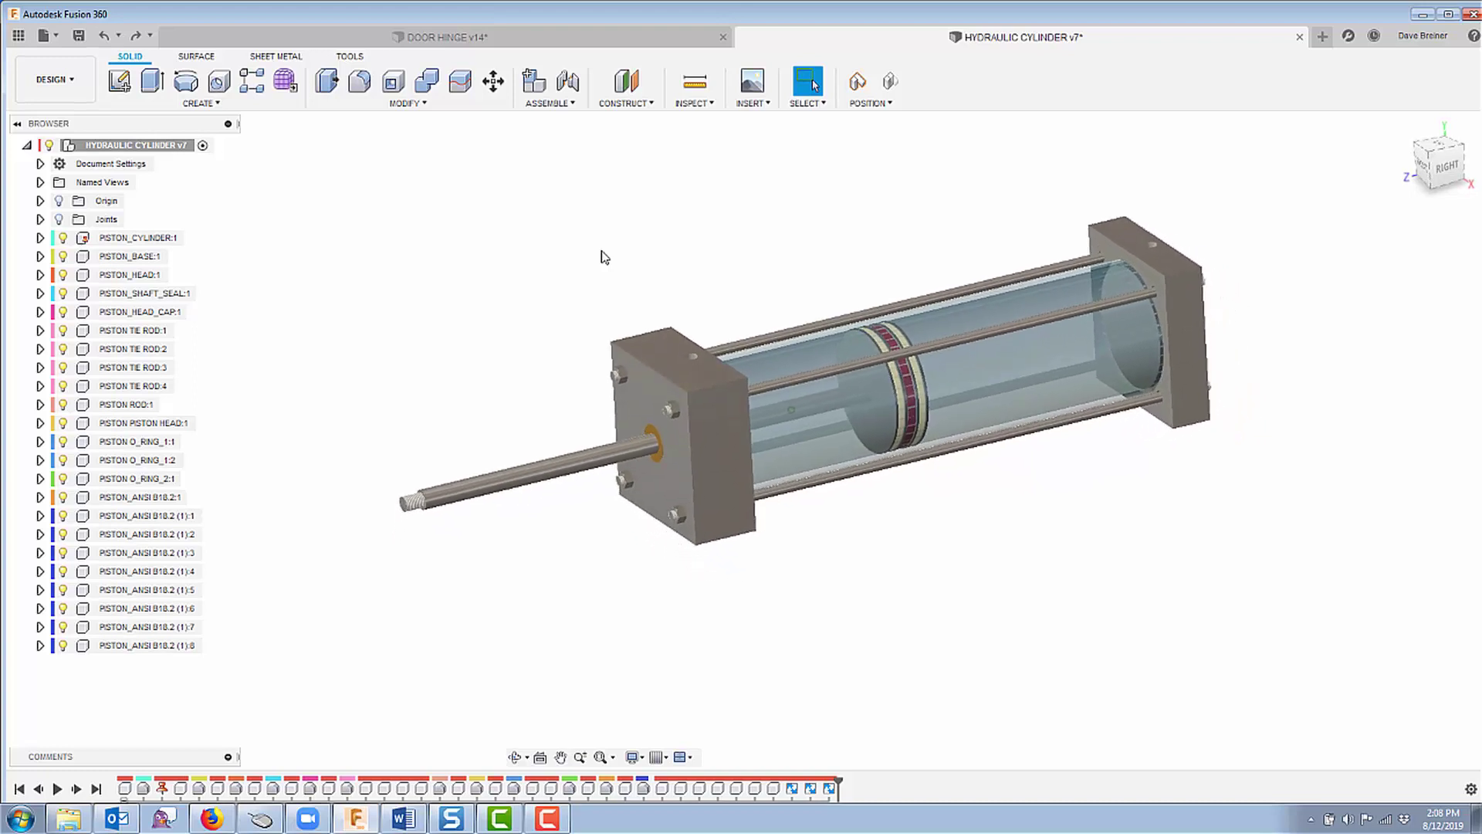
left_click_drag(602, 450, 821, 592)
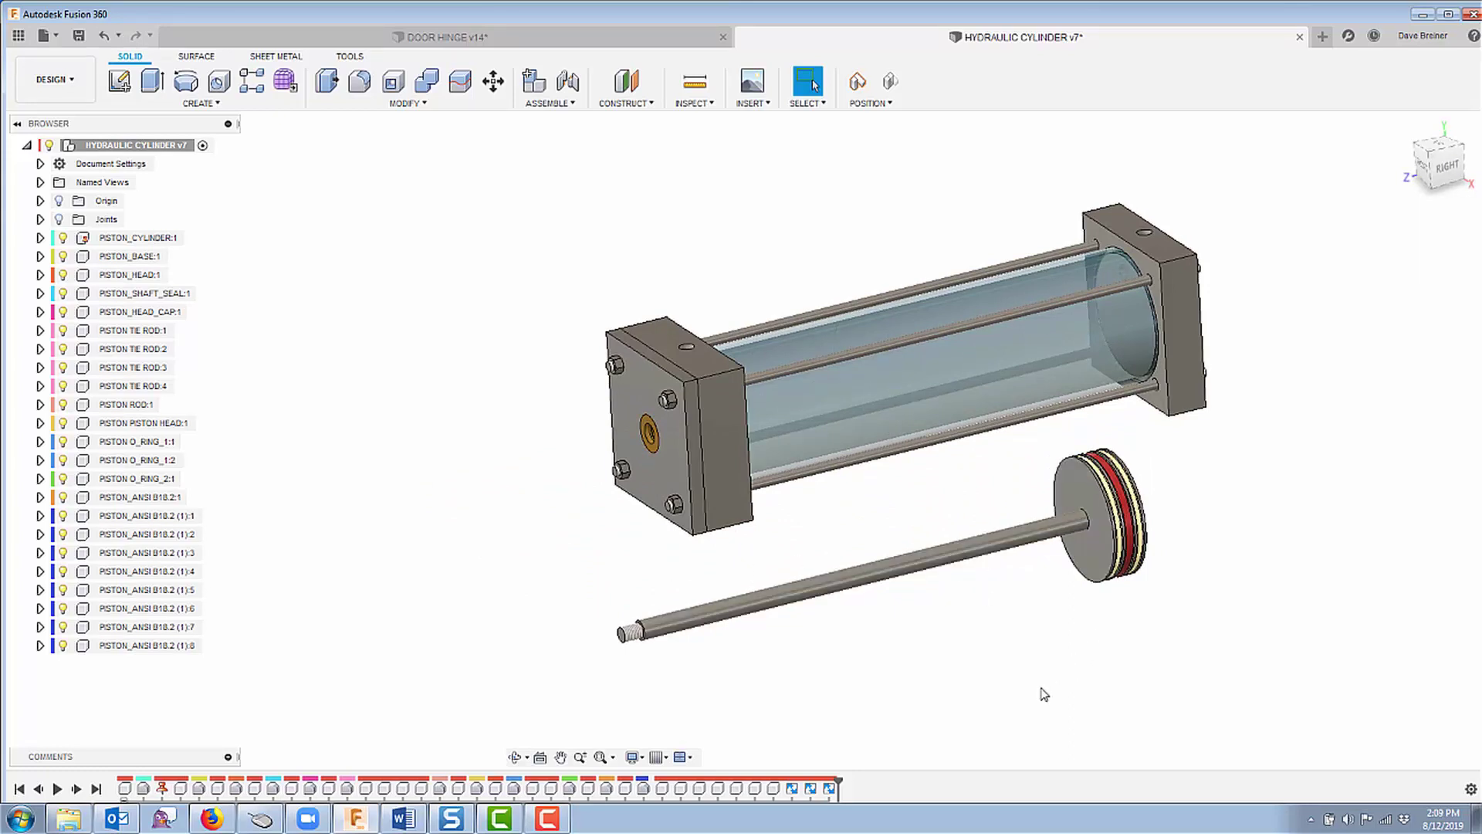
left_click(863, 388)
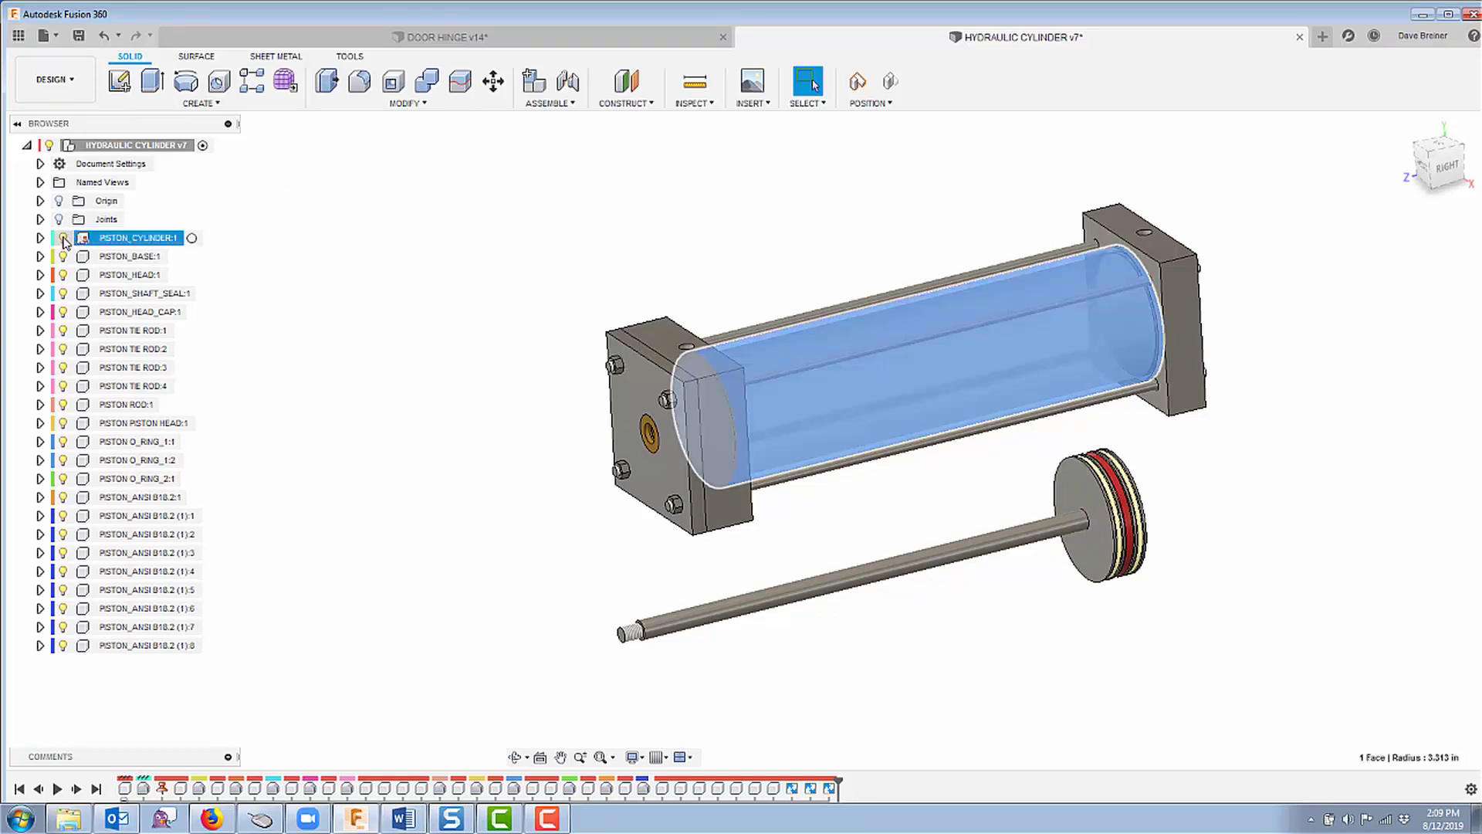
left_click(384, 313)
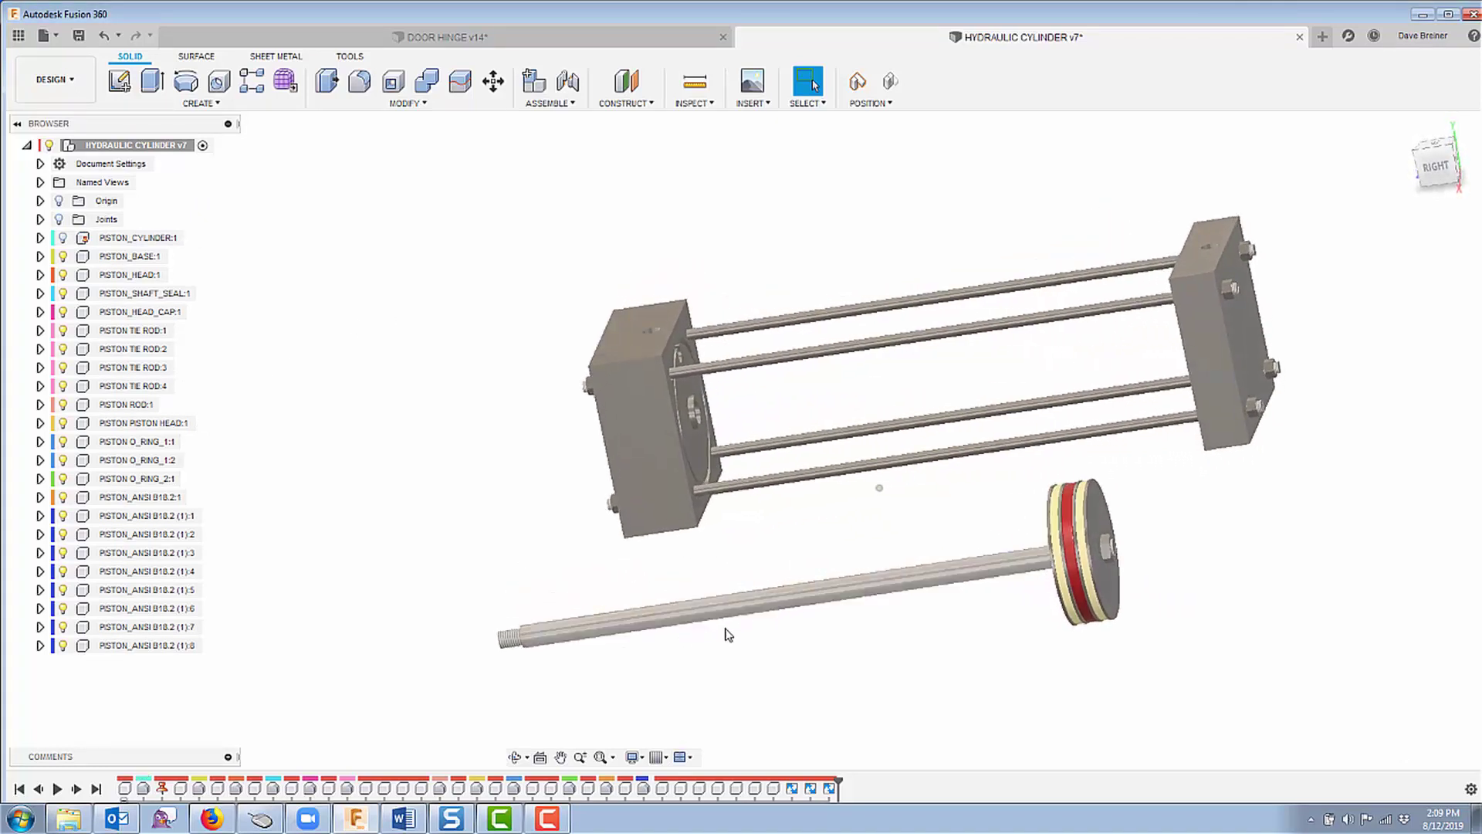
Step: Start a Slider joint and pick the piston rod's circular edge at the piston head as the first component location
middle_click_drag(977, 583, 978, 571, "shift")
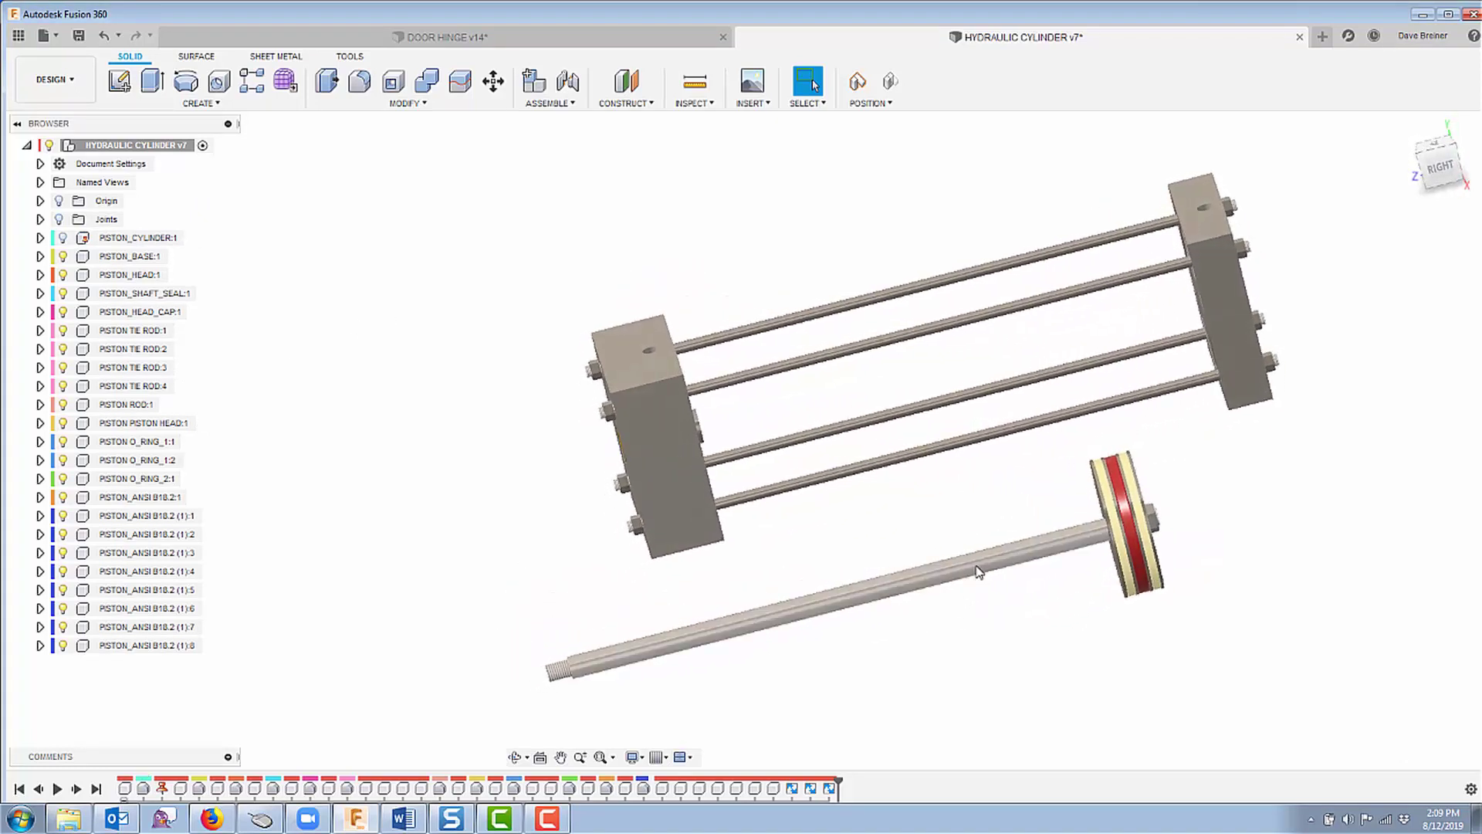
middle_click_drag(910, 489, 744, 392, "shift")
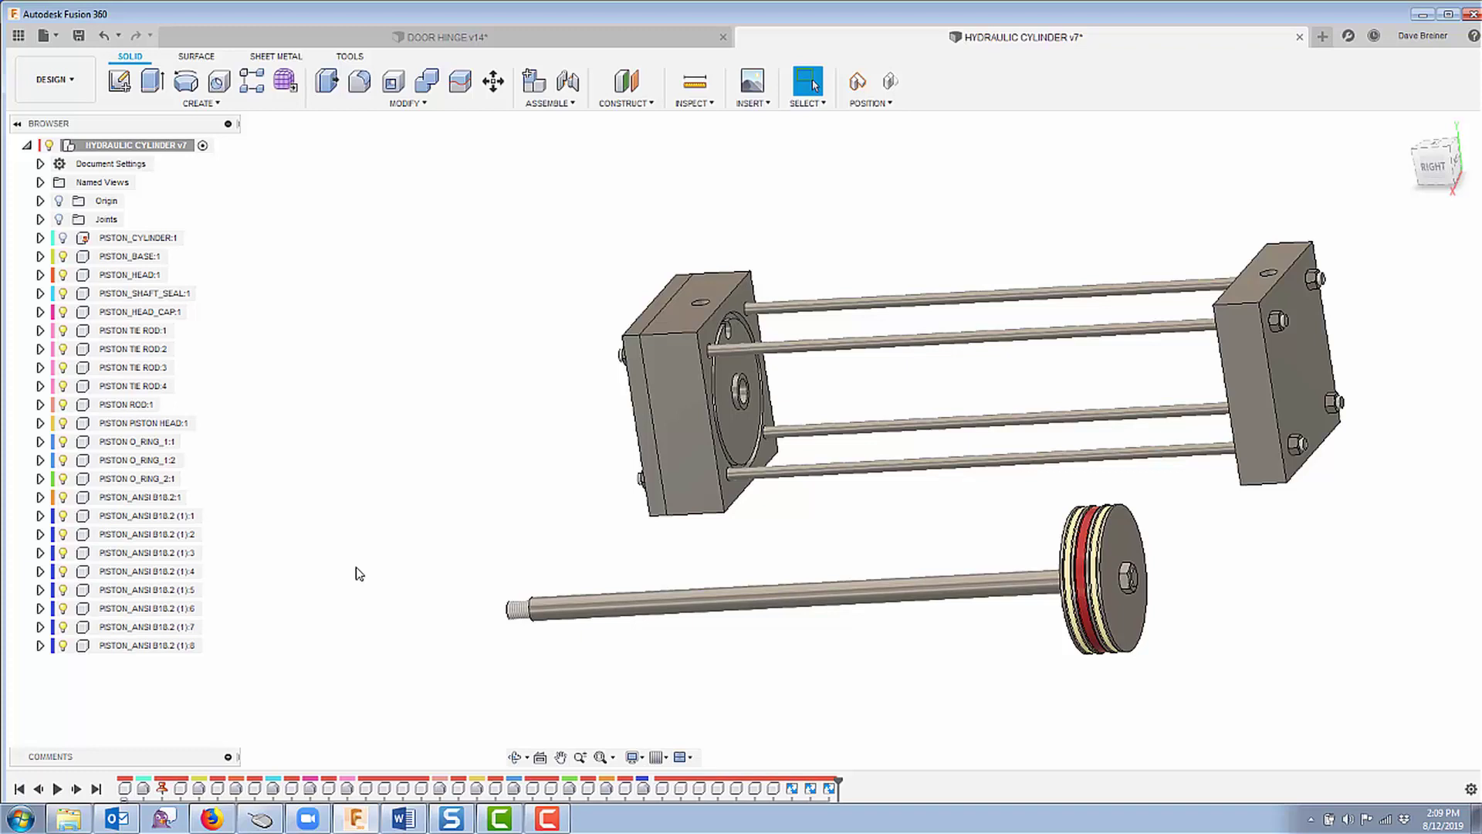
middle_click_drag(989, 557, 485, 452, "shift")
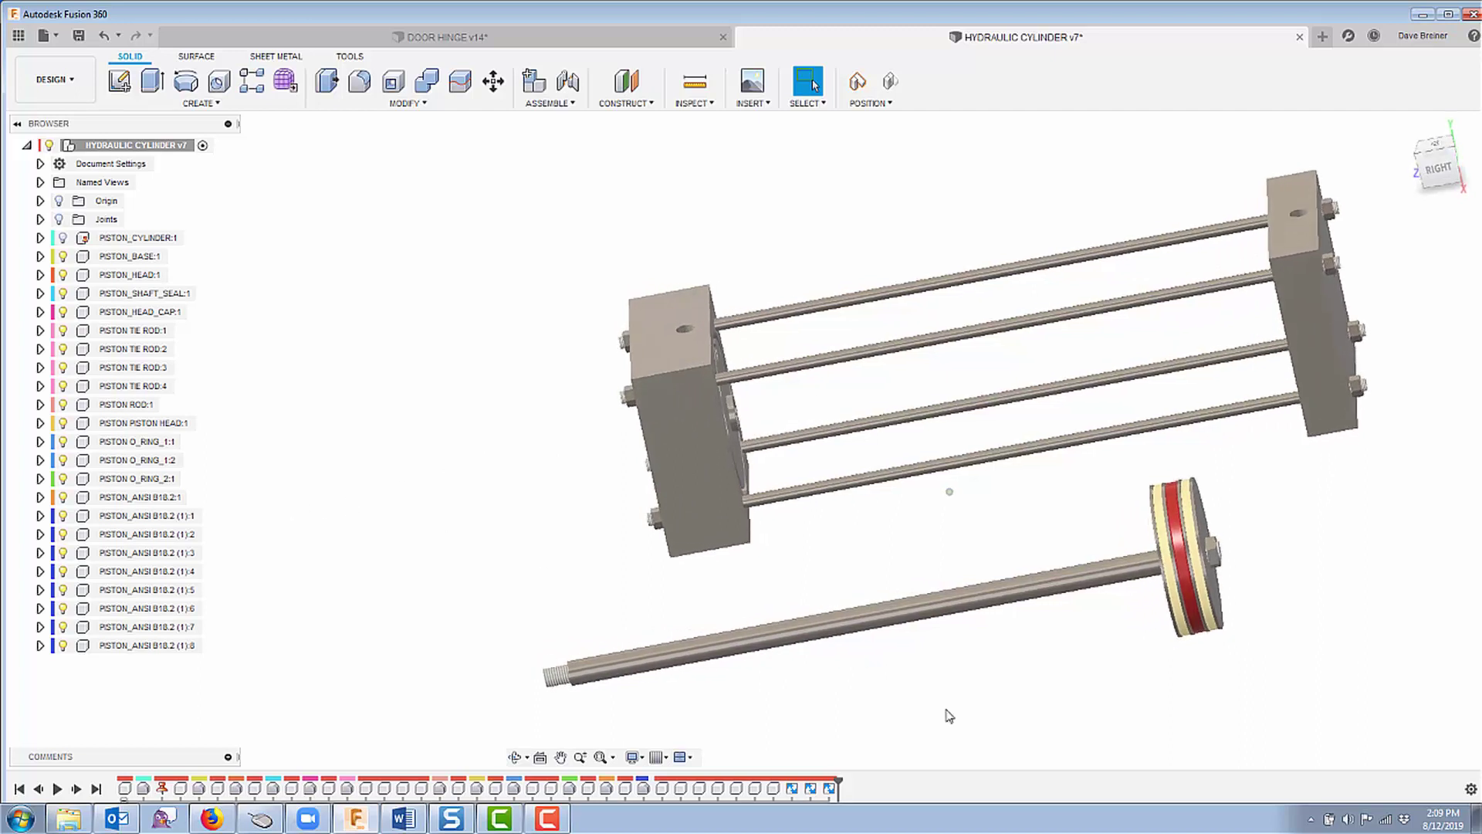
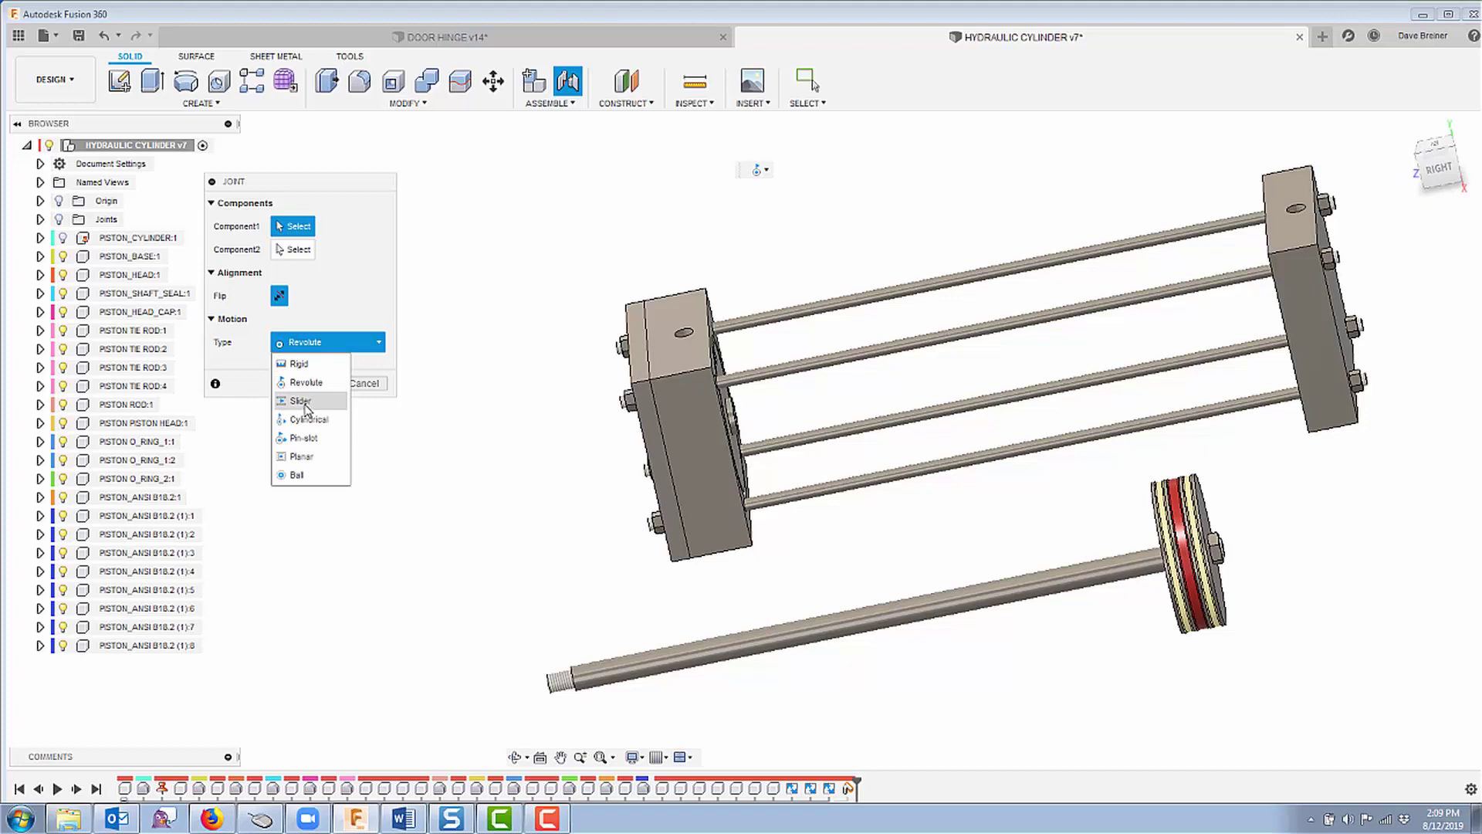
left_click(306, 401)
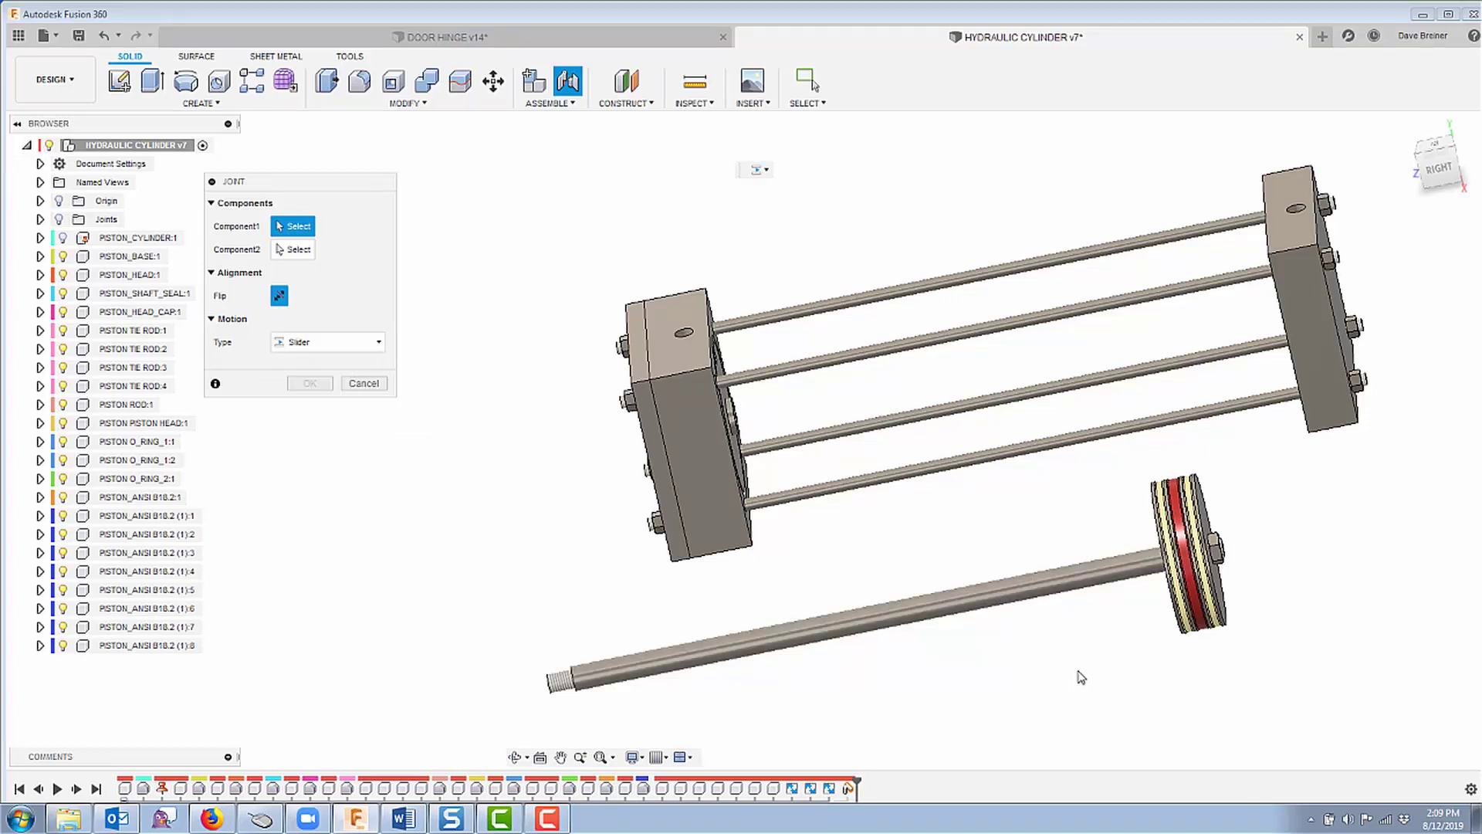
scroll(1080, 677, "up", 5)
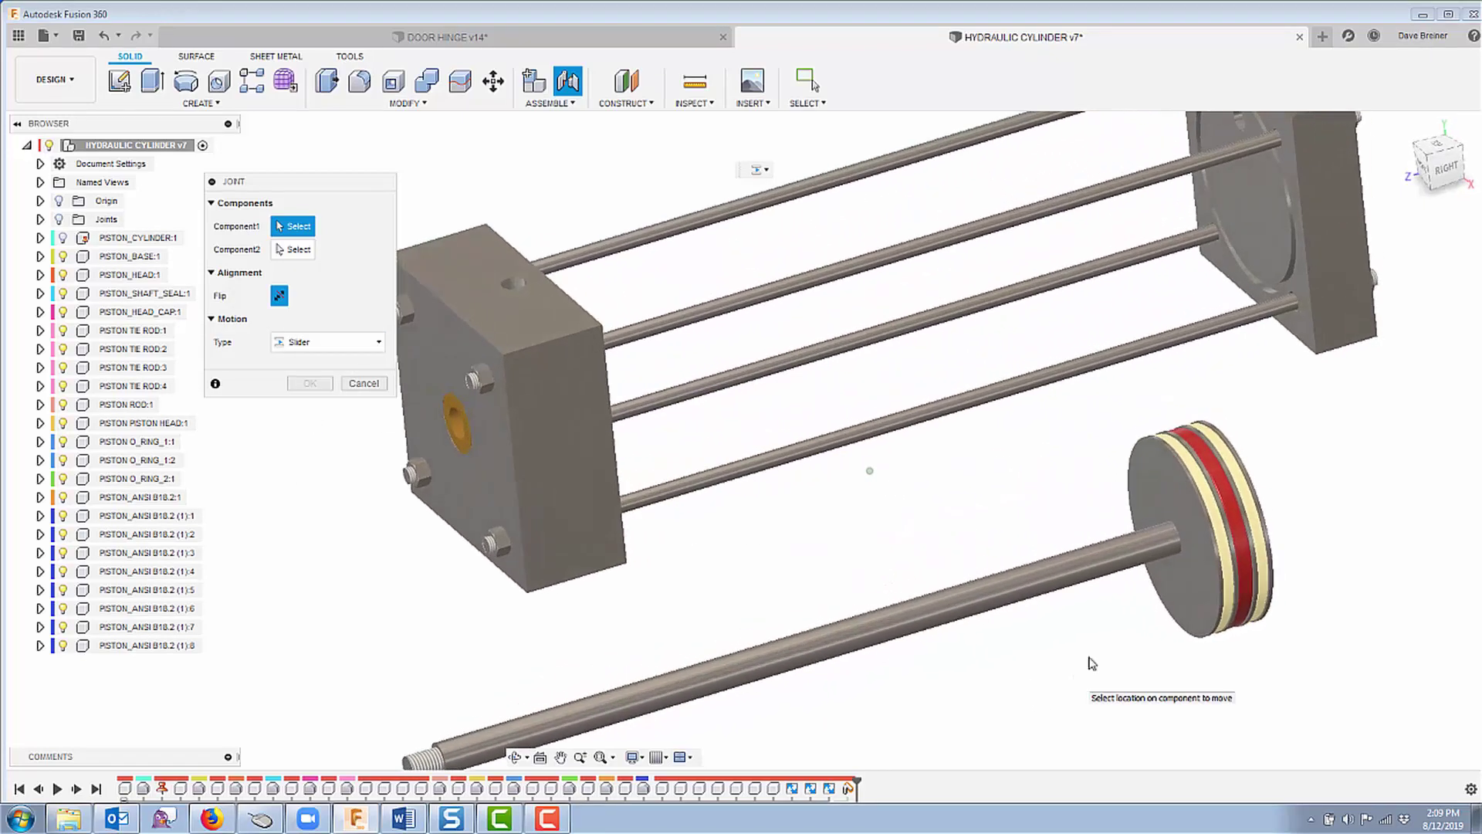
scroll(1175, 545, "up", 2)
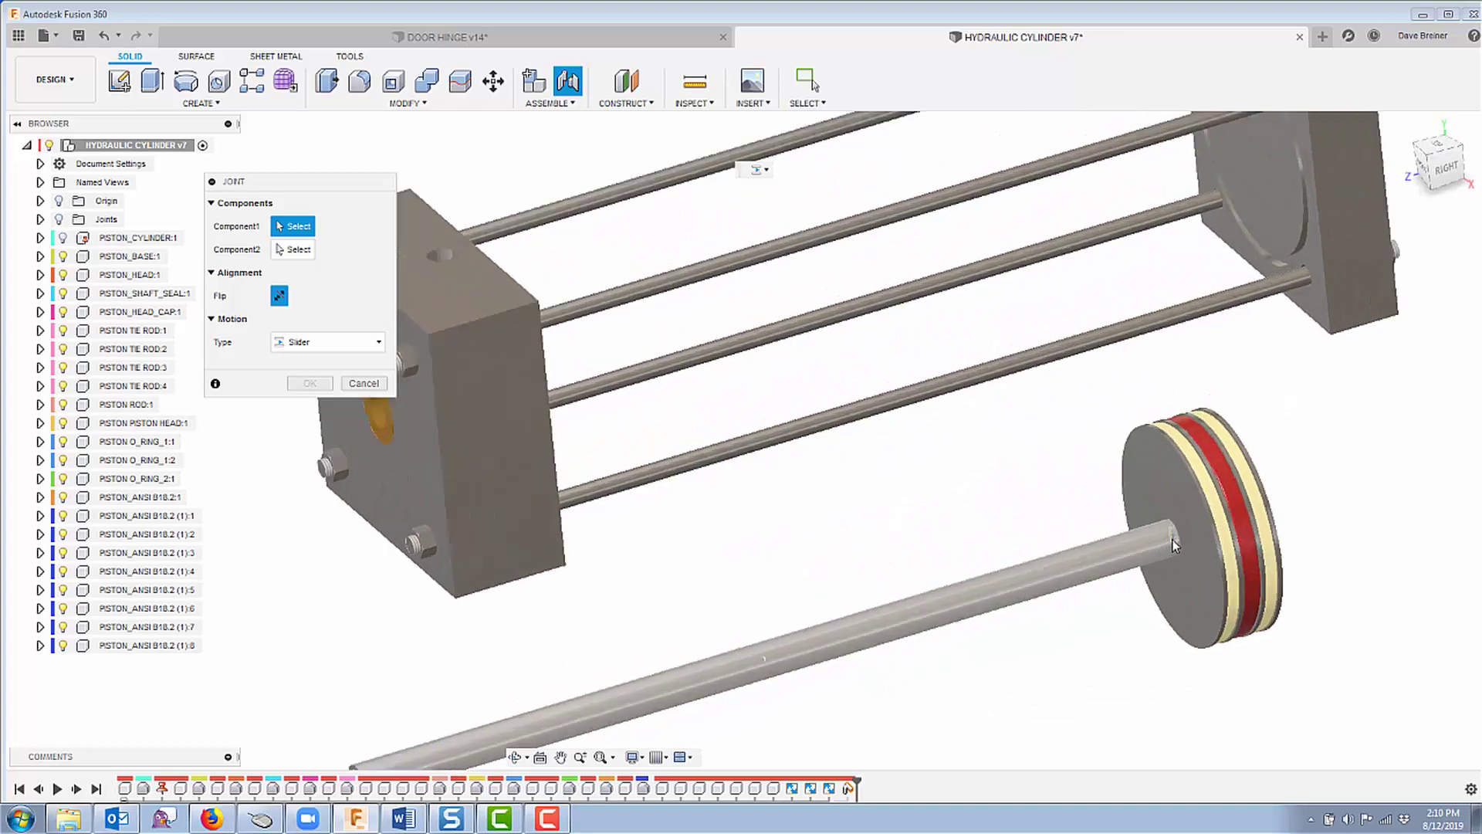
scroll(1173, 543, "up", 3)
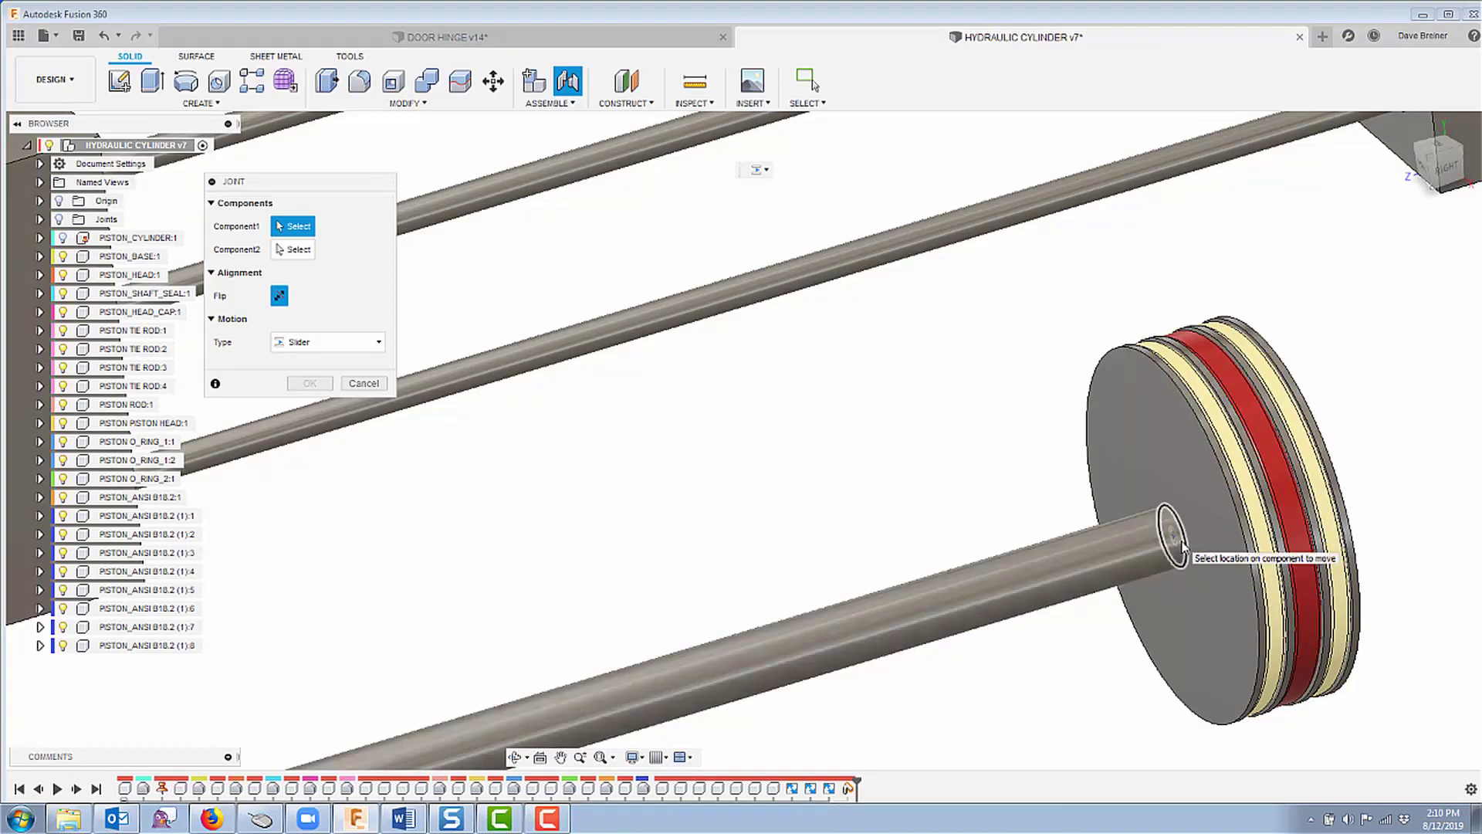
scroll(1181, 545, "up", 3)
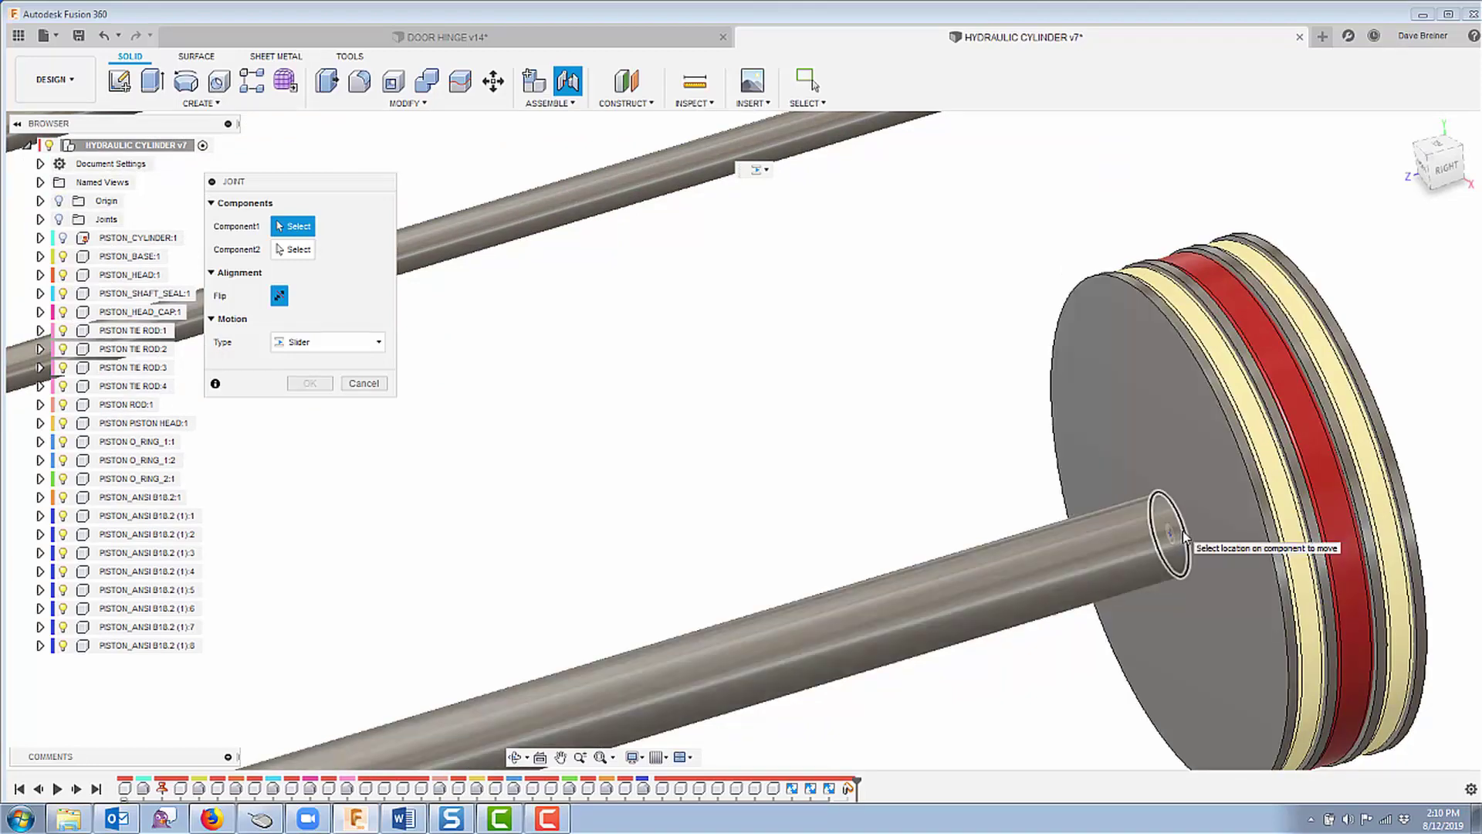
left_click(1180, 536)
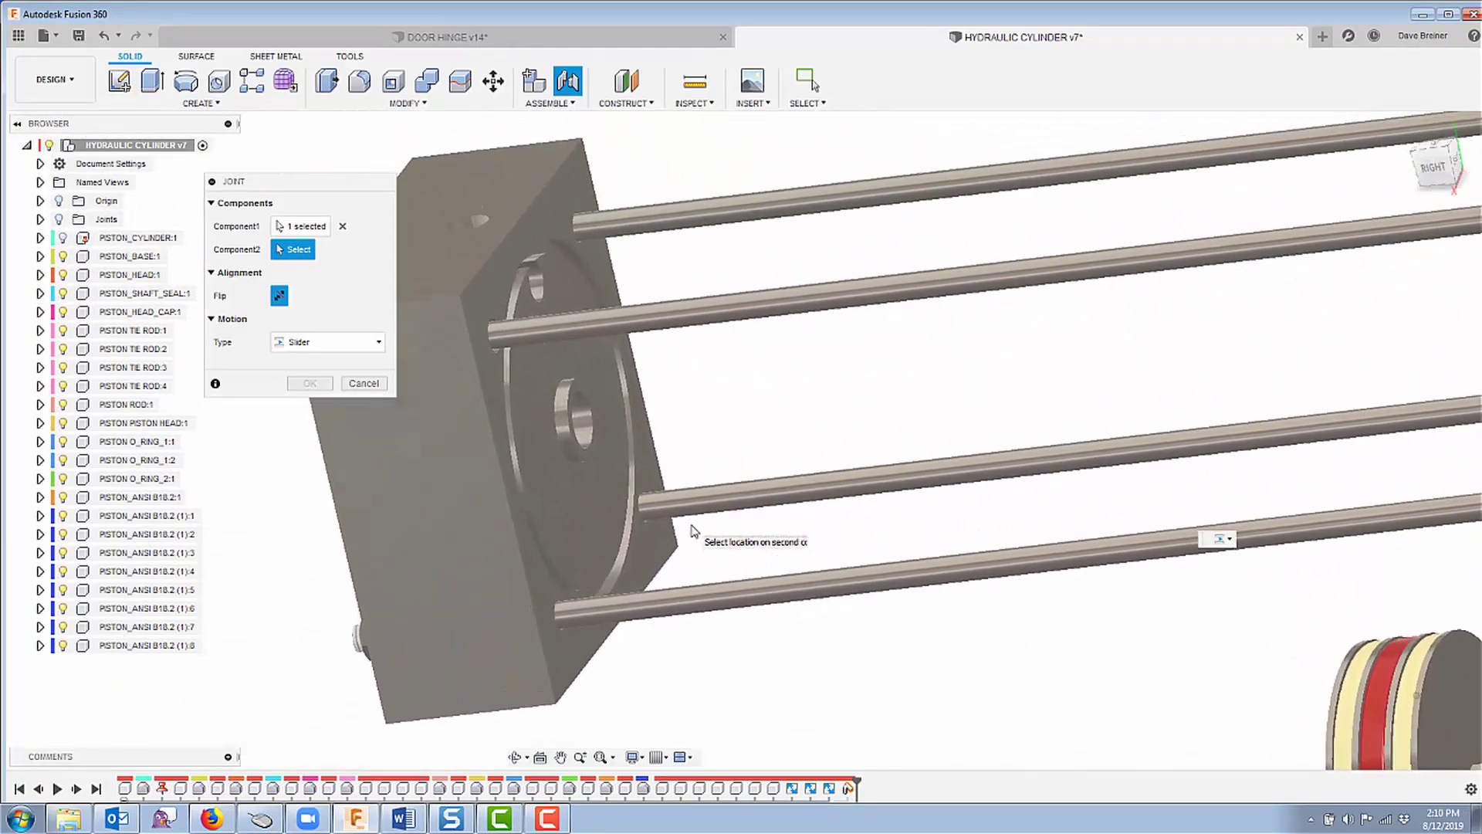
Step: Set the central bore on the cylinder head's inner face as the second location, create the slider joint and slide the rod inward
left_click(594, 454)
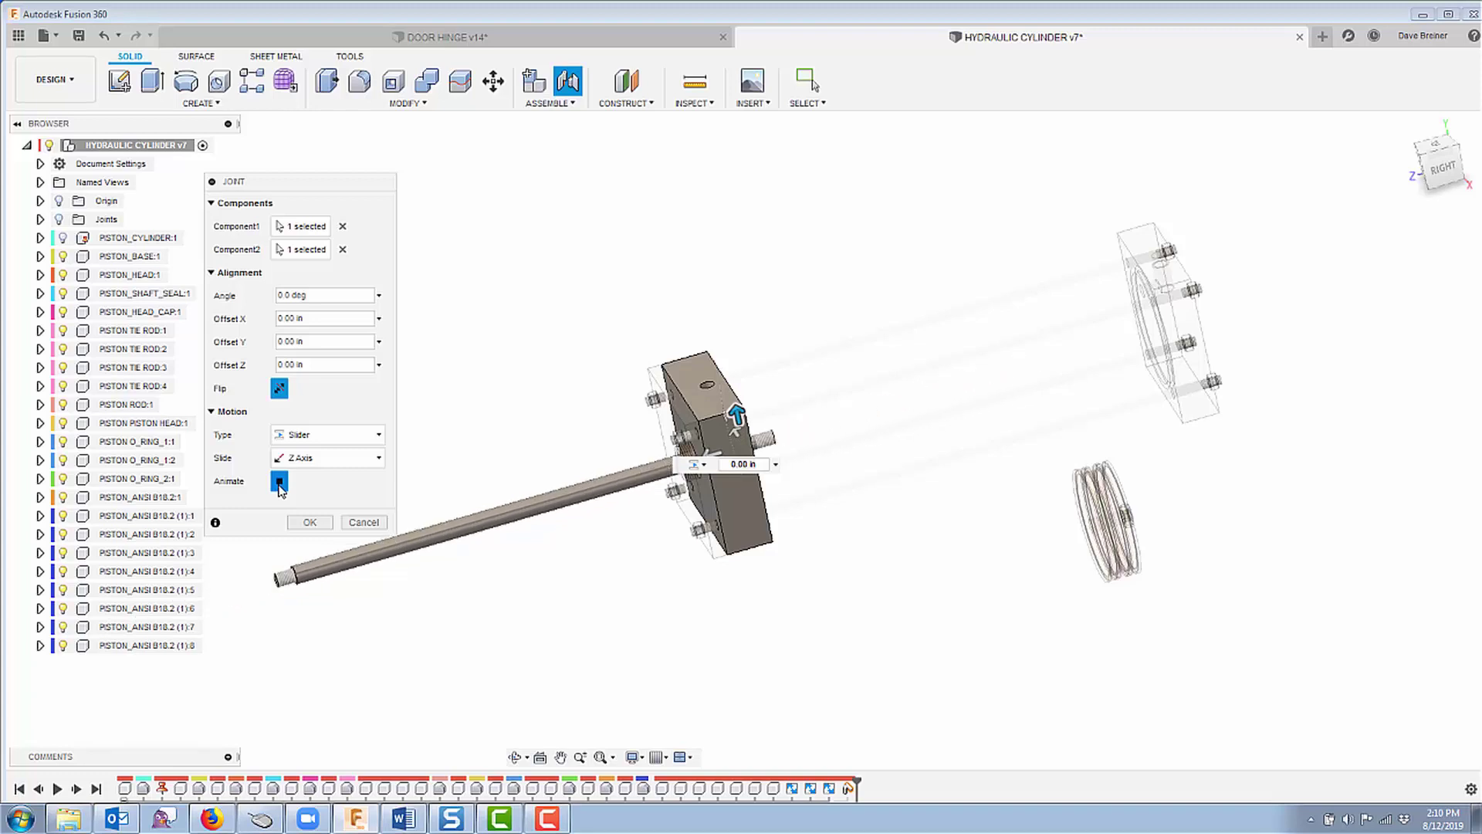
left_click(280, 483)
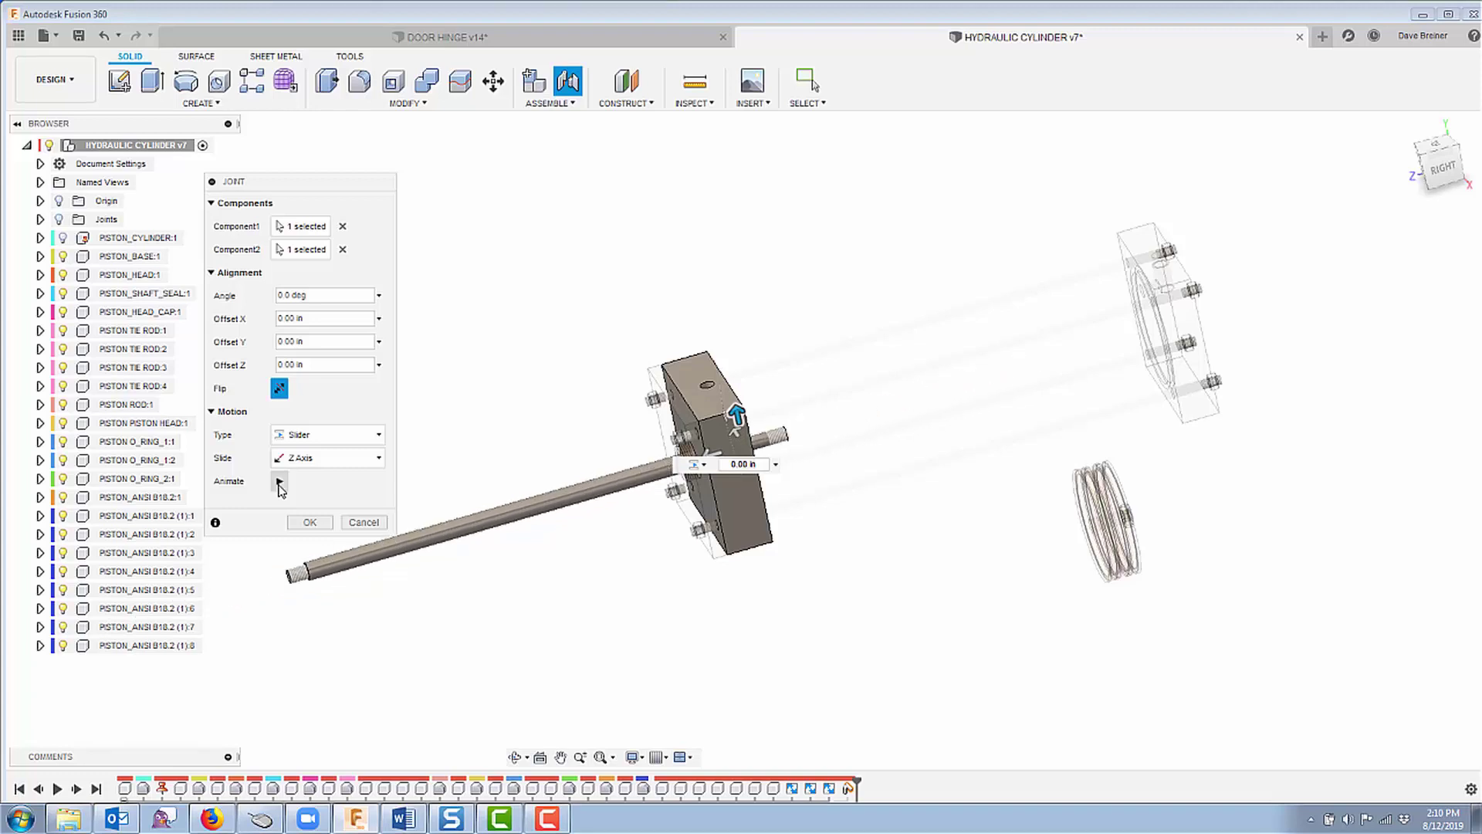
left_click(328, 522)
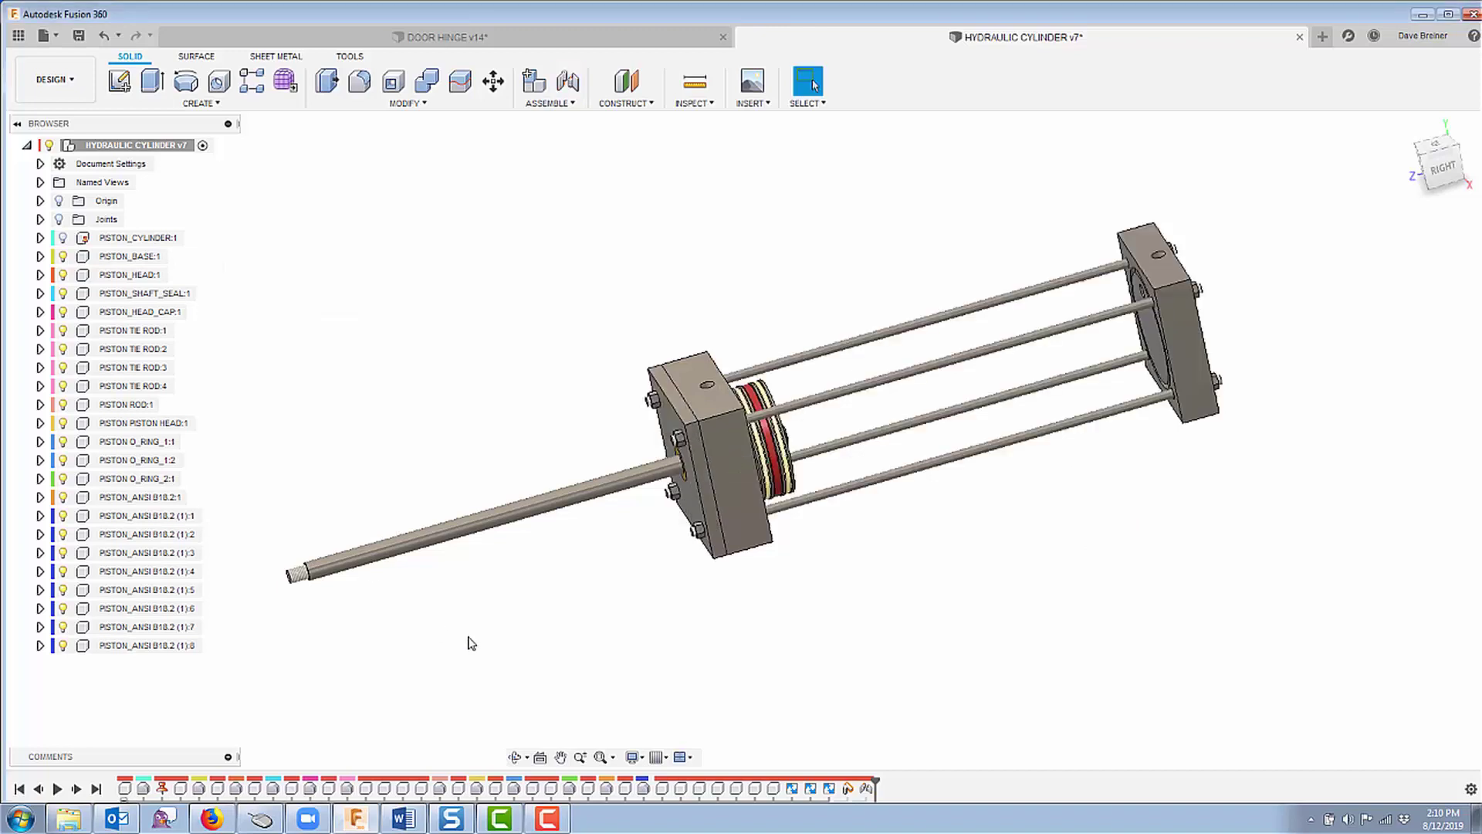
middle_click_drag(471, 642, 568, 523, "shift")
left_click_drag(569, 523, 683, 509)
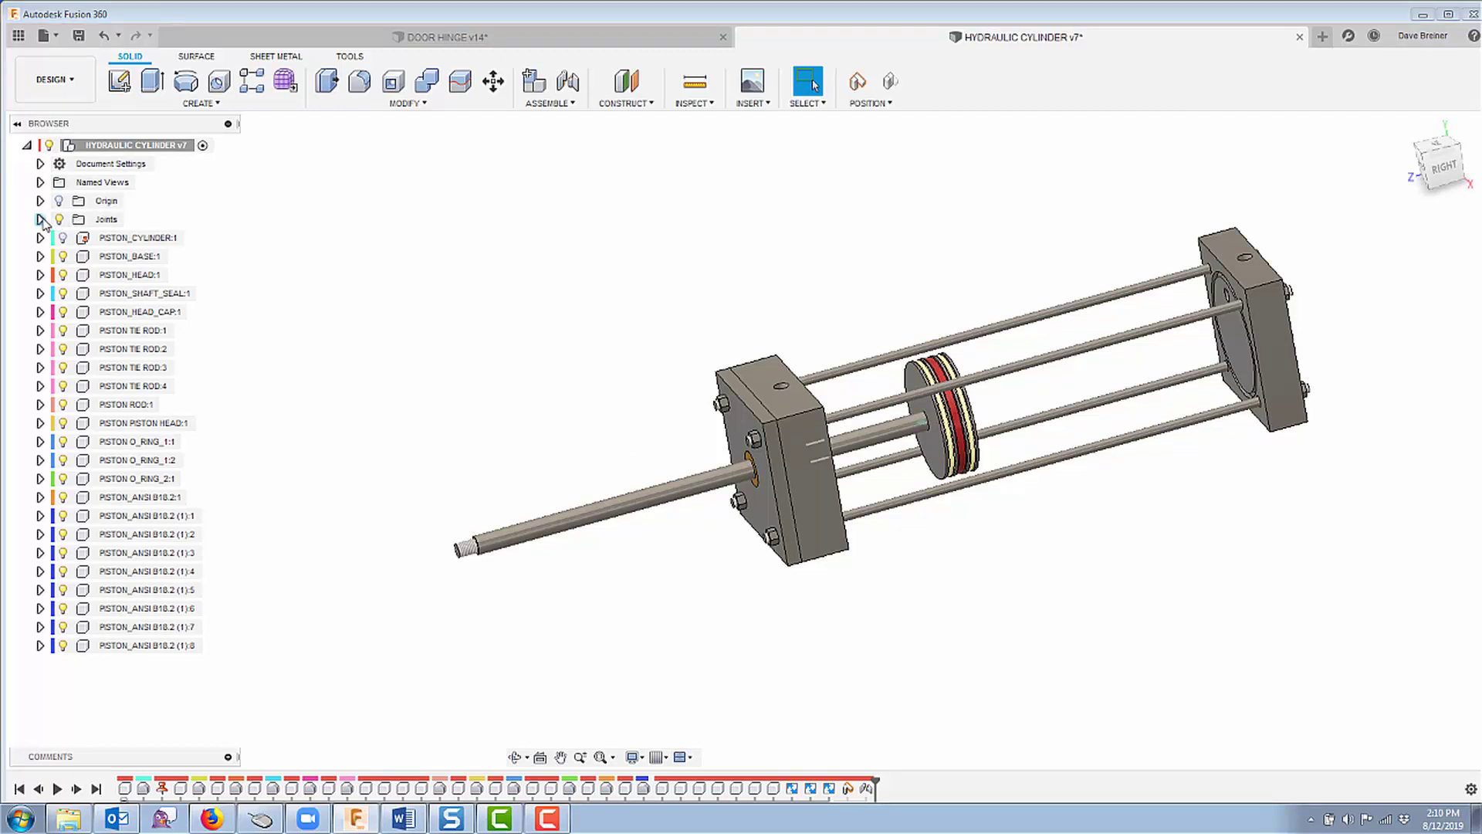
Step: Open the joint limits of Slider7 for its Slide motion and enable the minimum and maximum limits
left_click(41, 220)
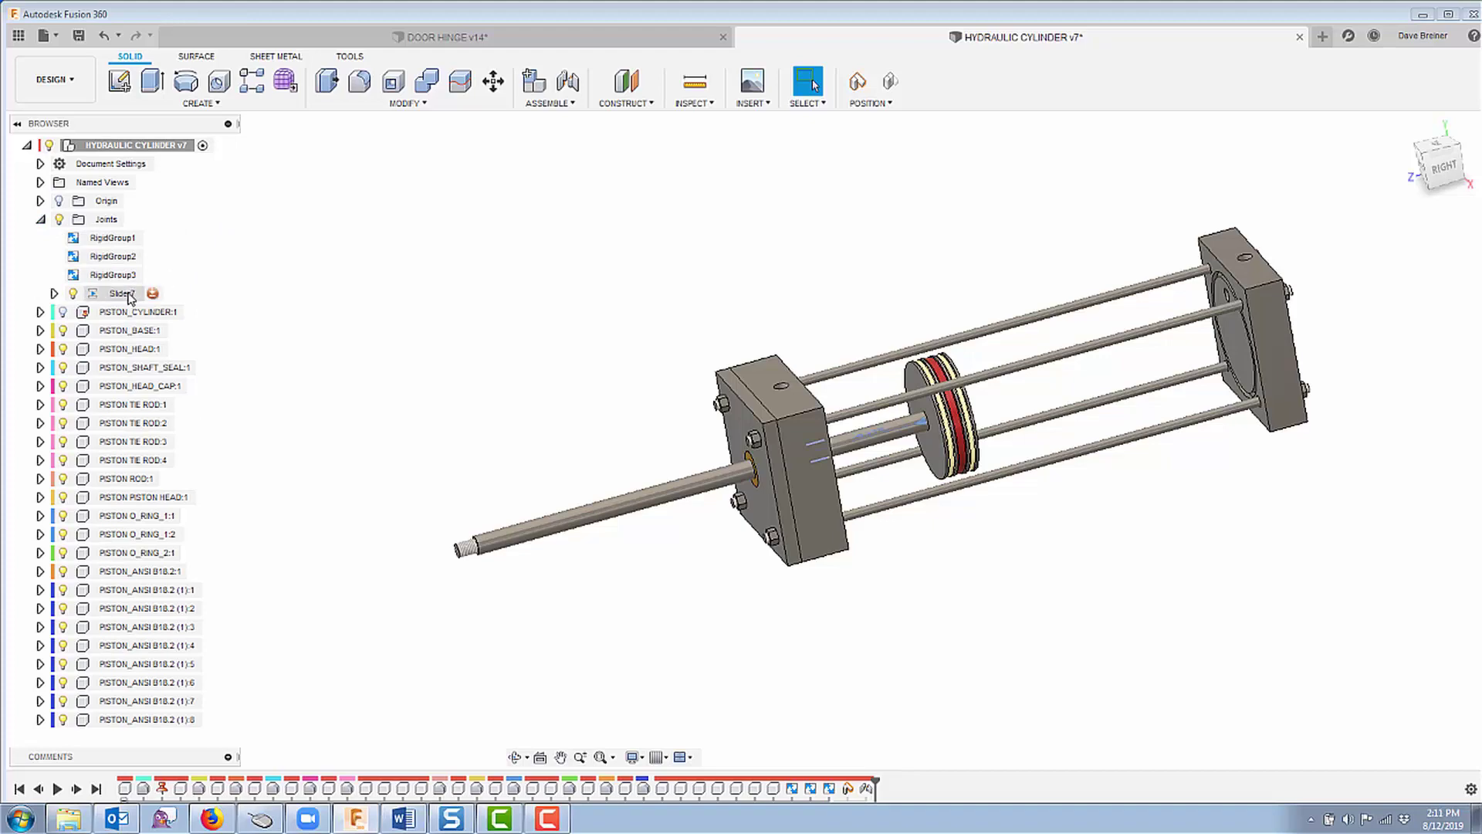
scroll(130, 299, "up", 8)
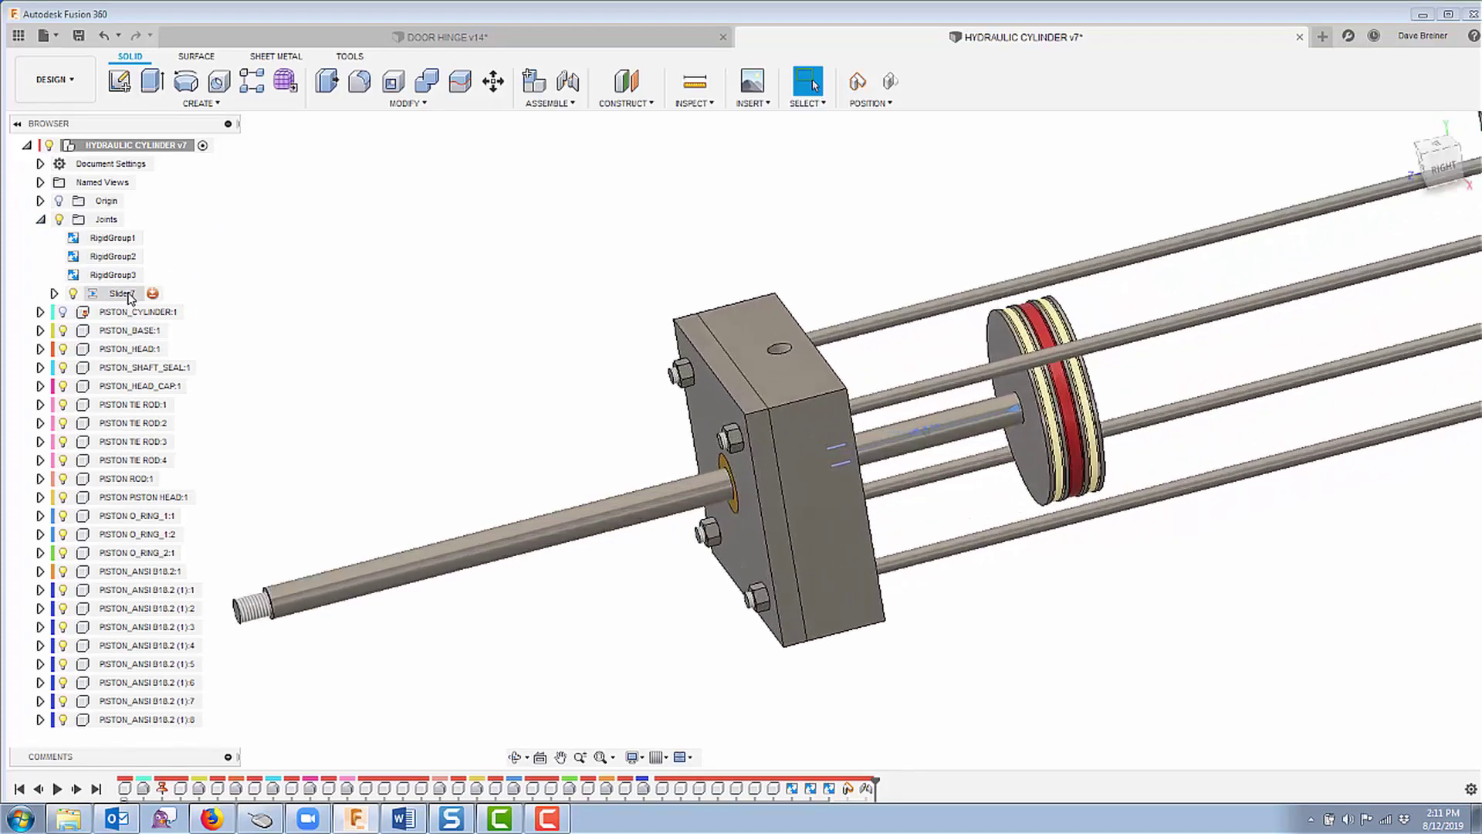
left_click(153, 295)
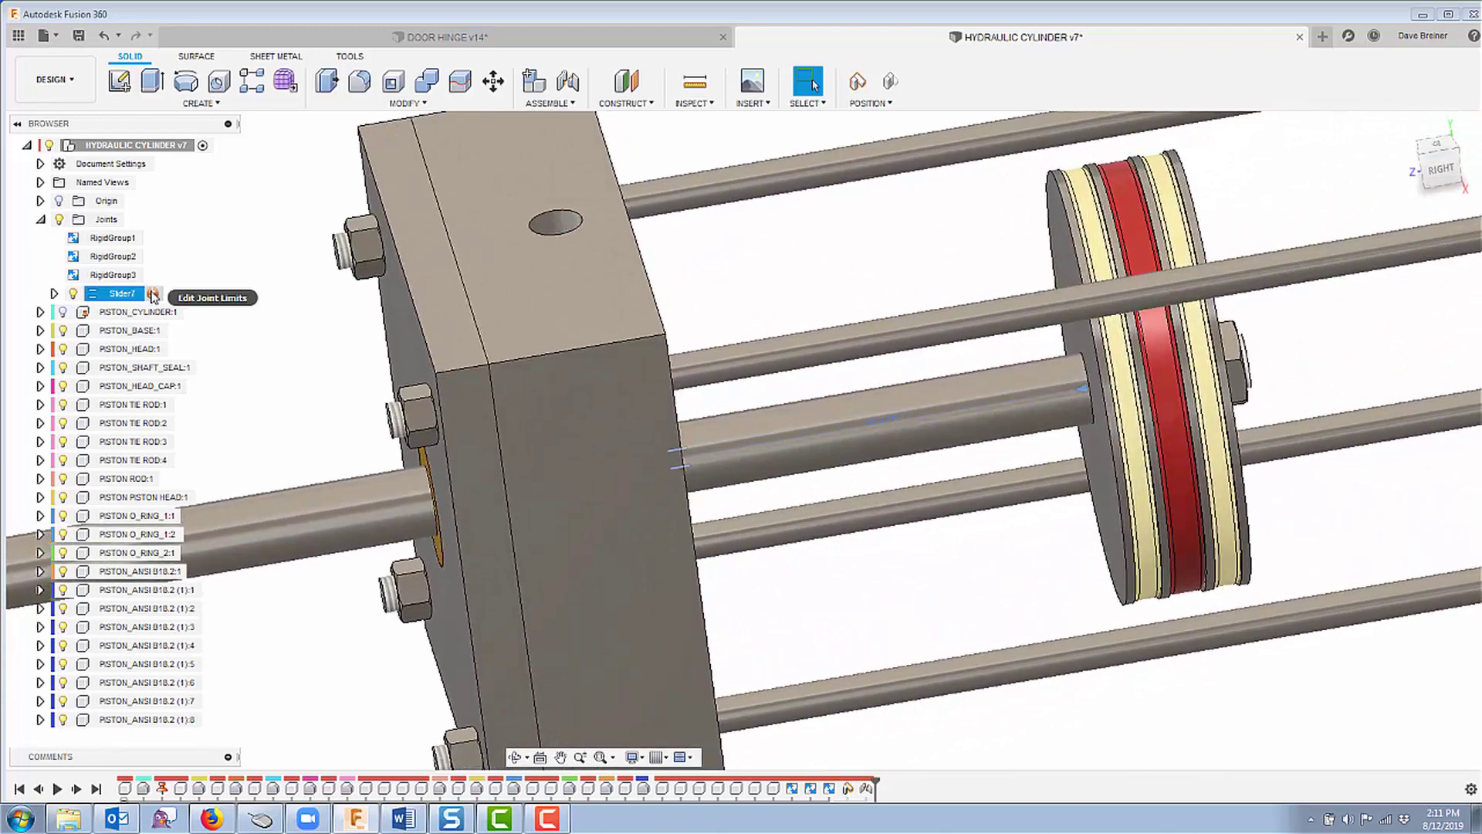
left_click(154, 295)
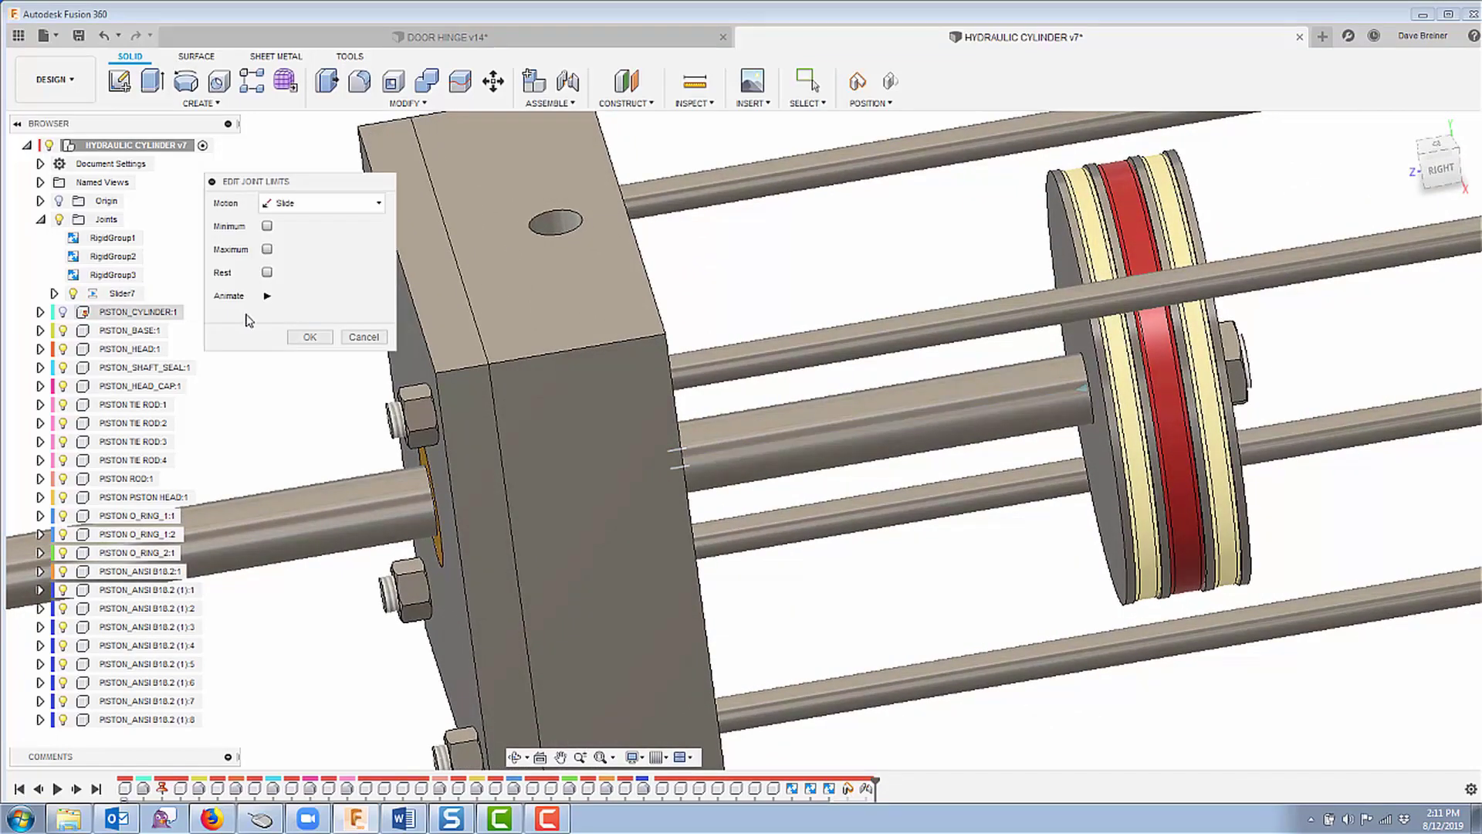
scroll(1150, 312, "up", 5)
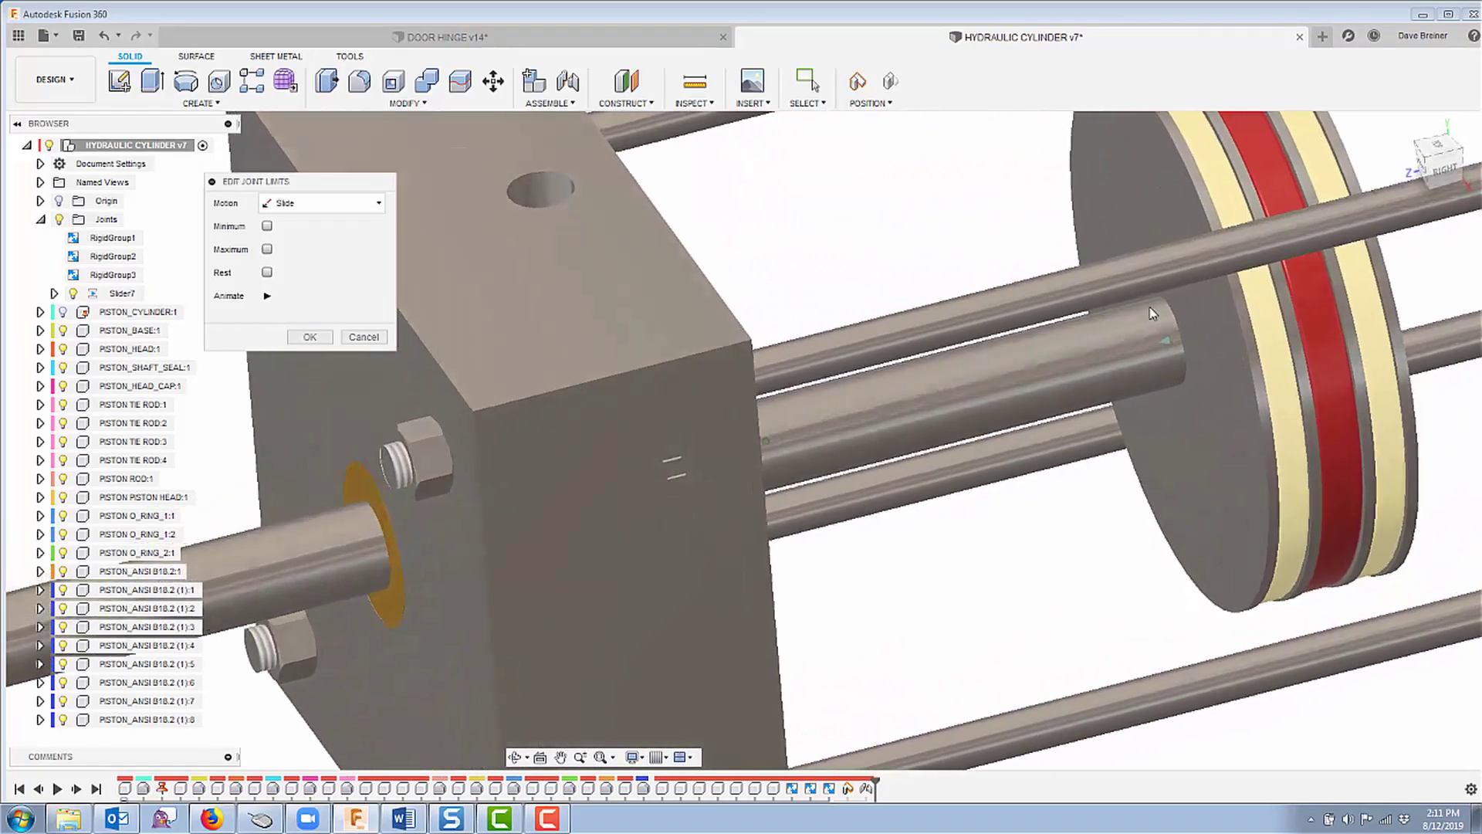
middle_click_drag(1185, 340, 911, 527, "shift")
scroll(926, 546, "down", 3)
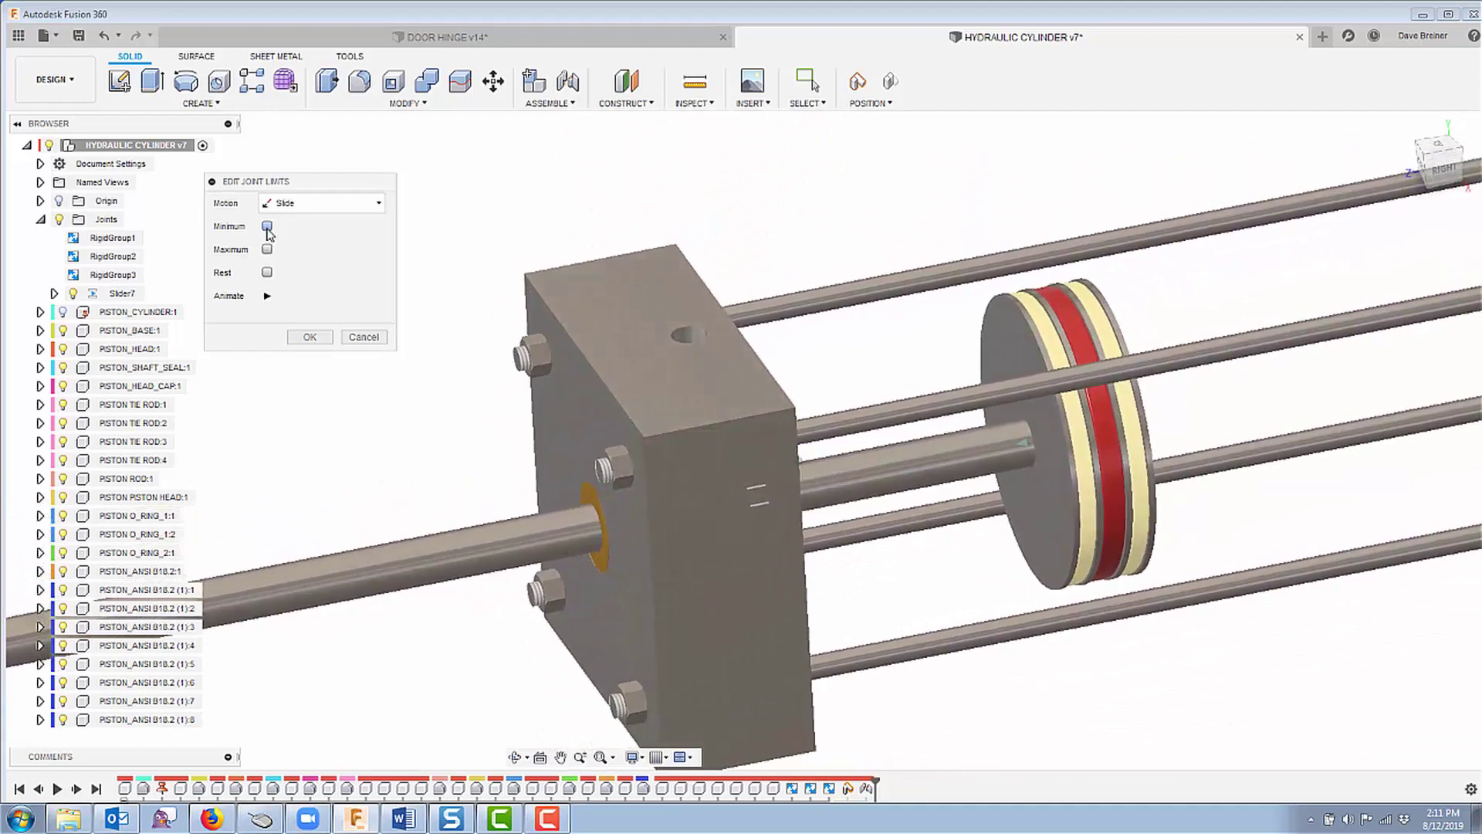
left_click(267, 226)
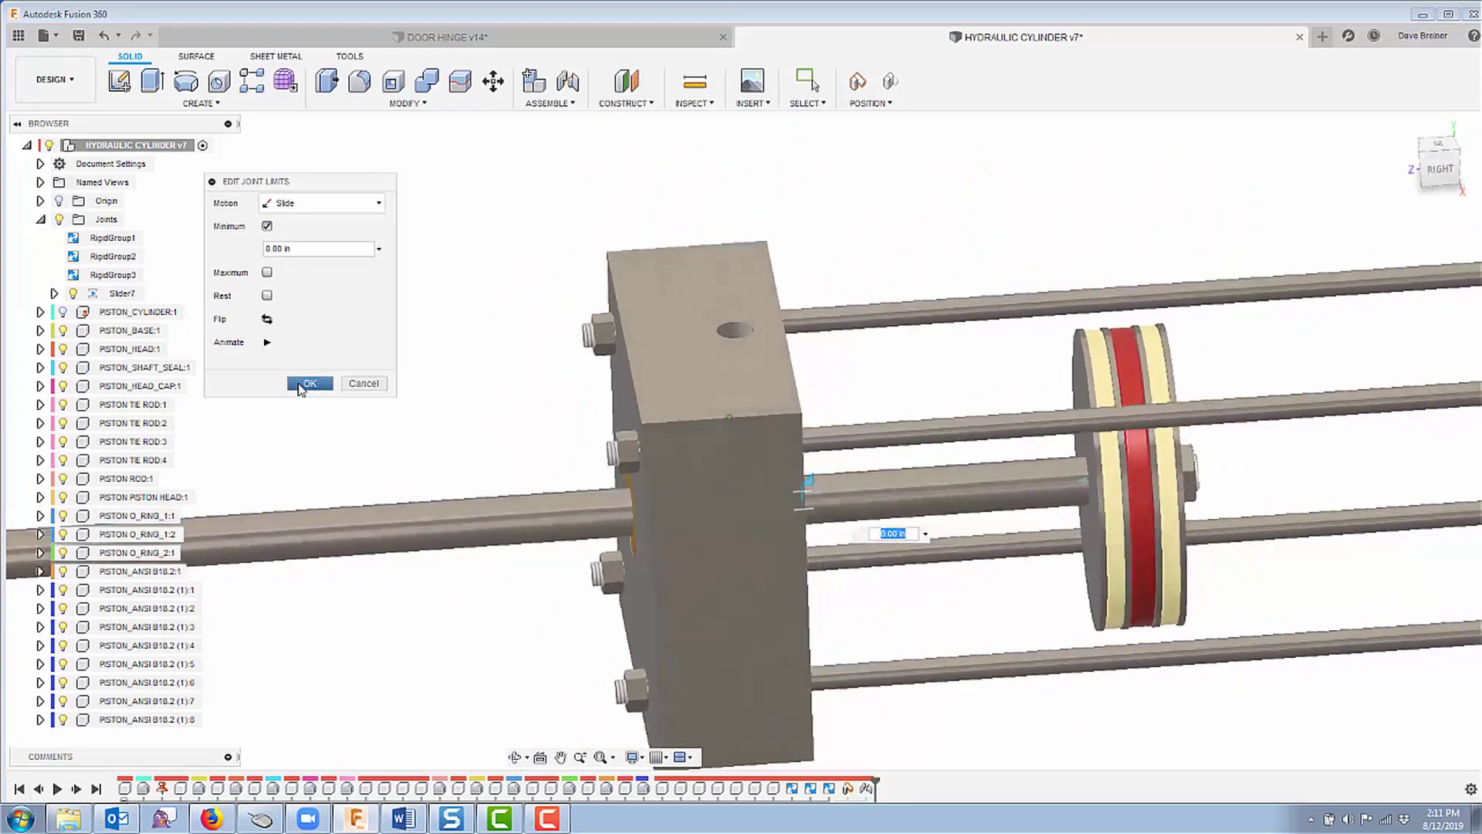
middle_click_drag(1046, 501, 858, 504, "shift")
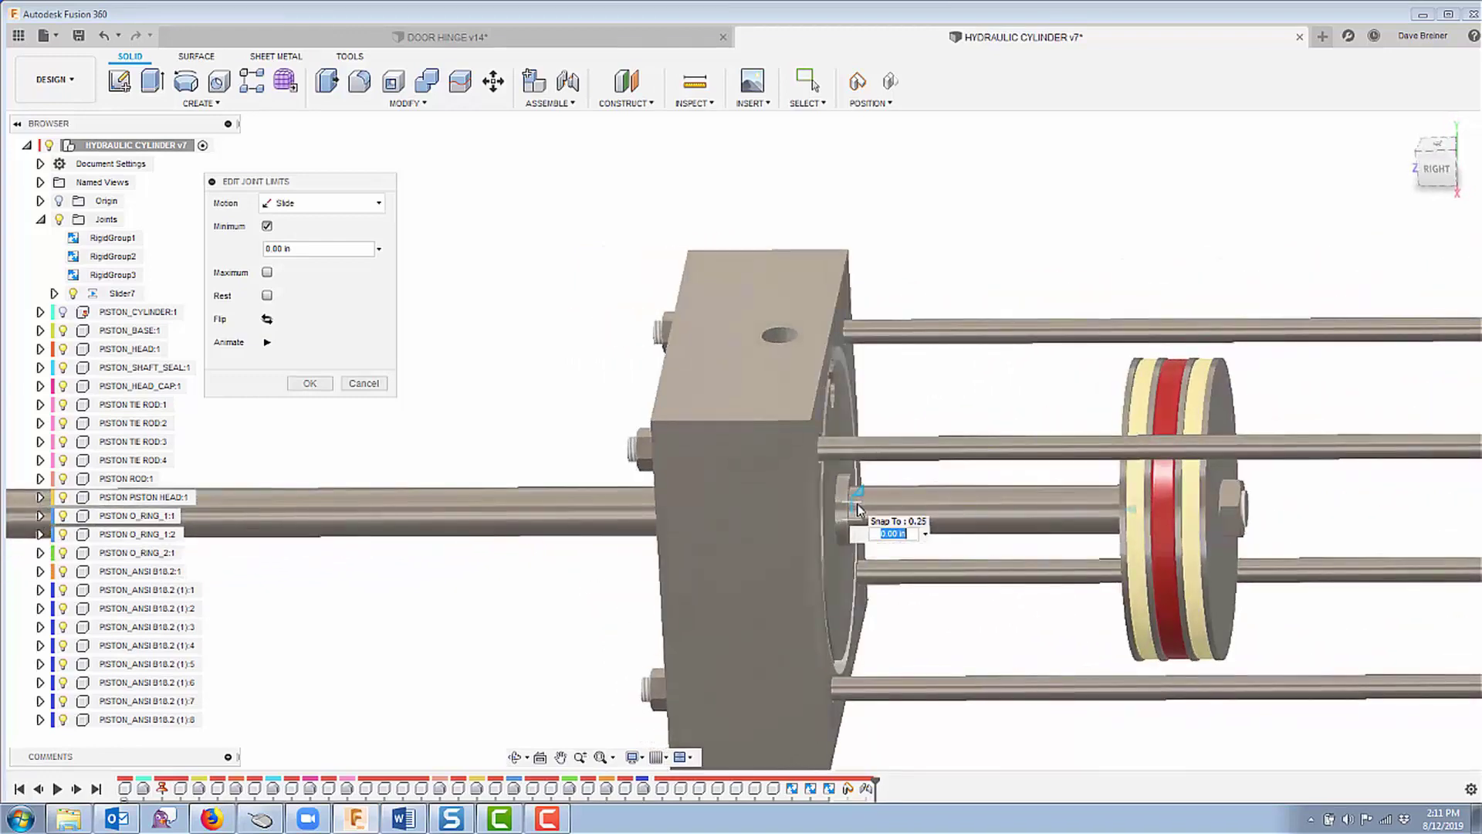
left_click(268, 273)
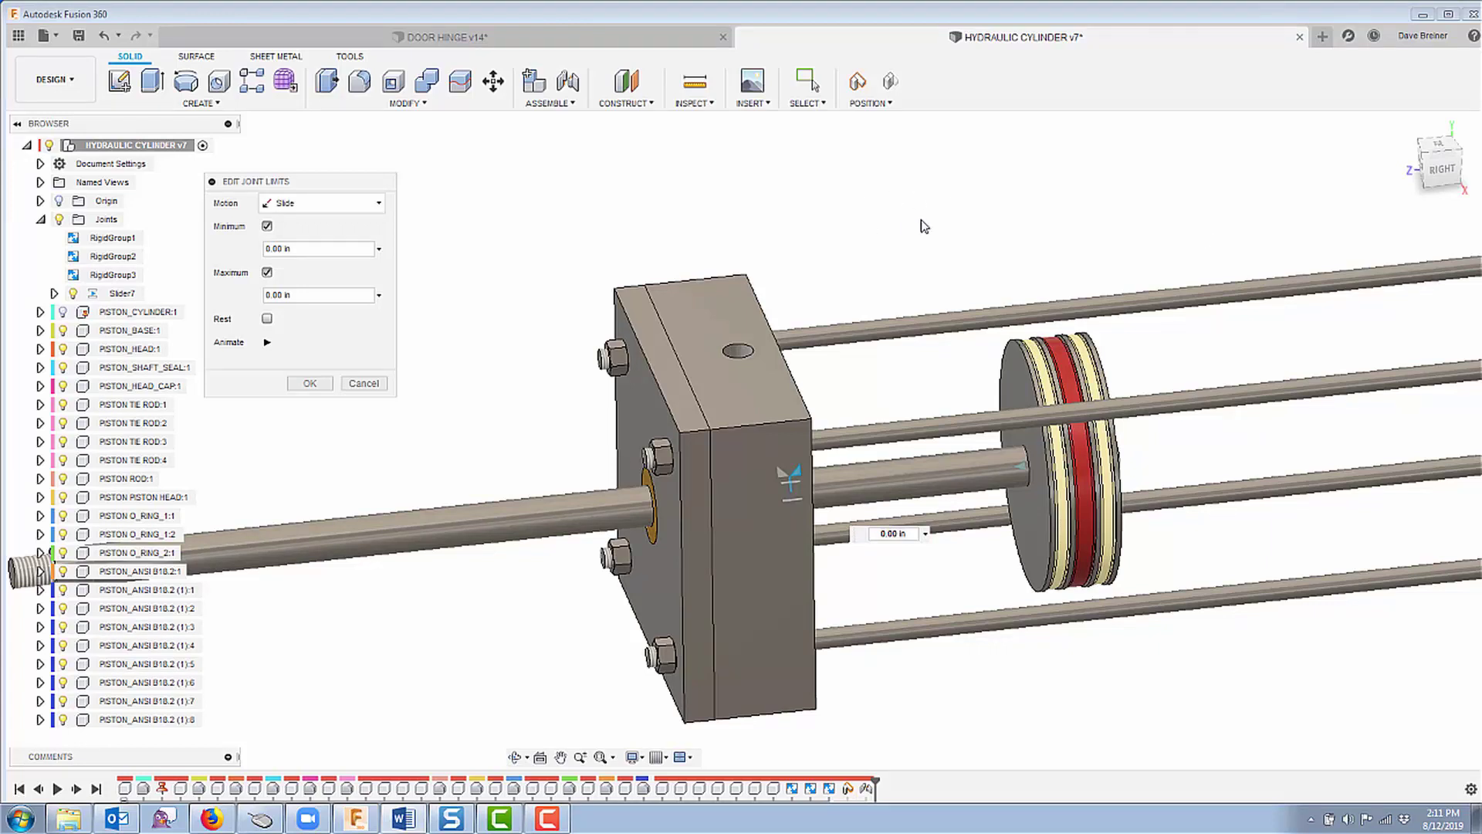
Step: Set the slide limits to a minimum of -18 in and a maximum of 0, preview the motion and apply the limits
scroll(935, 225, "down", 4)
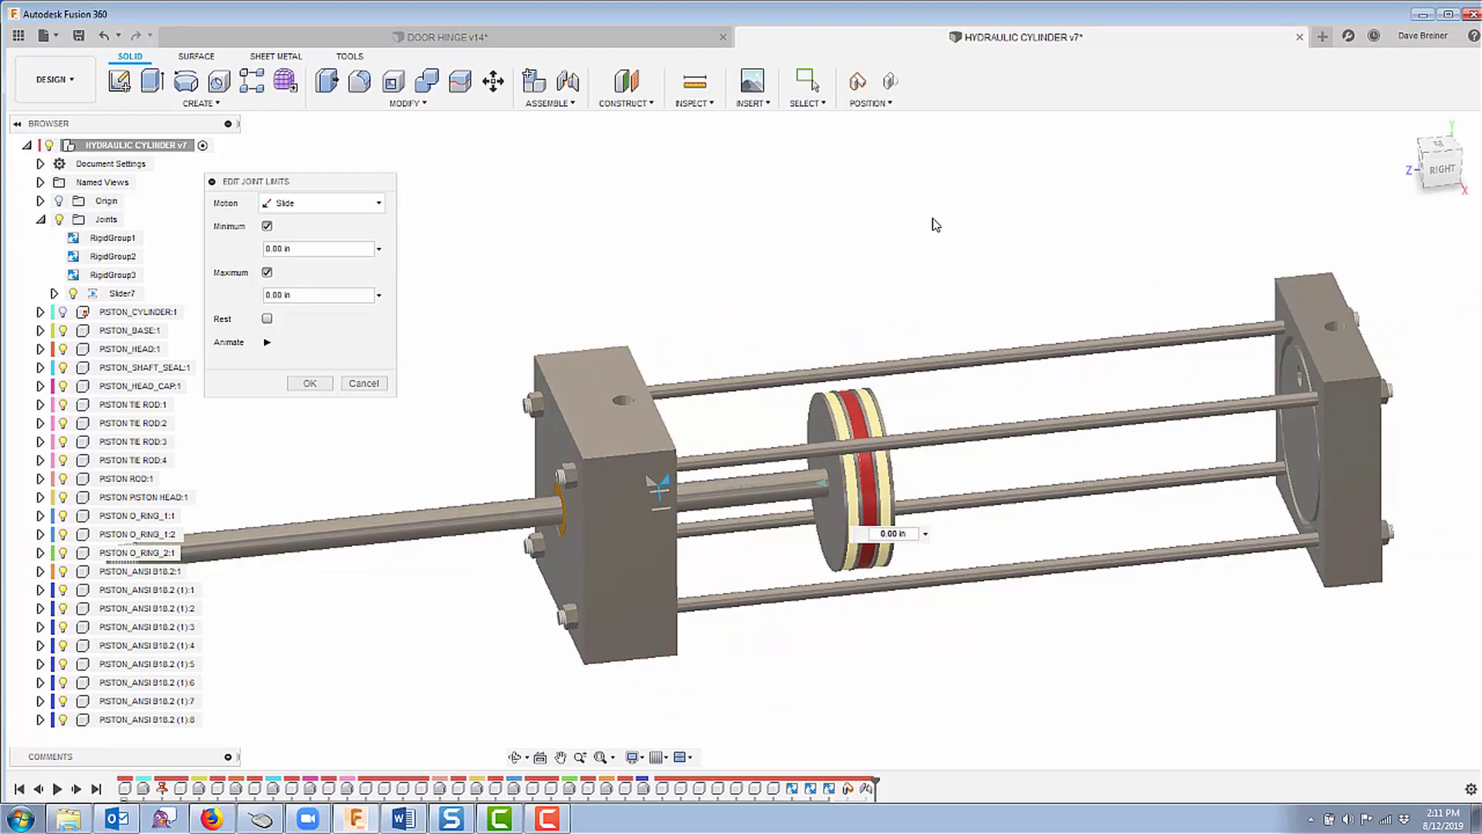
left_click(306, 295)
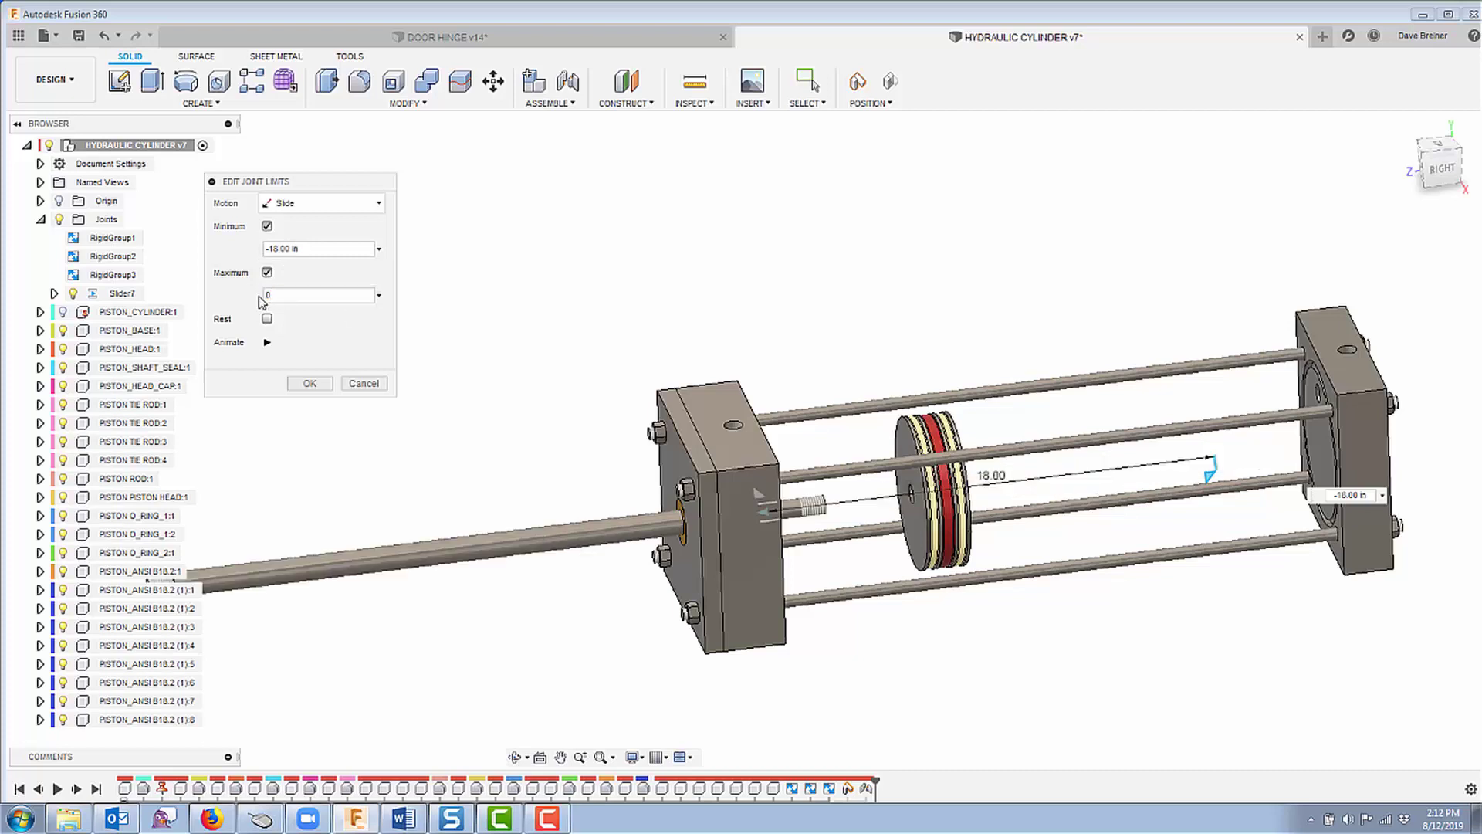
left_click(266, 343)
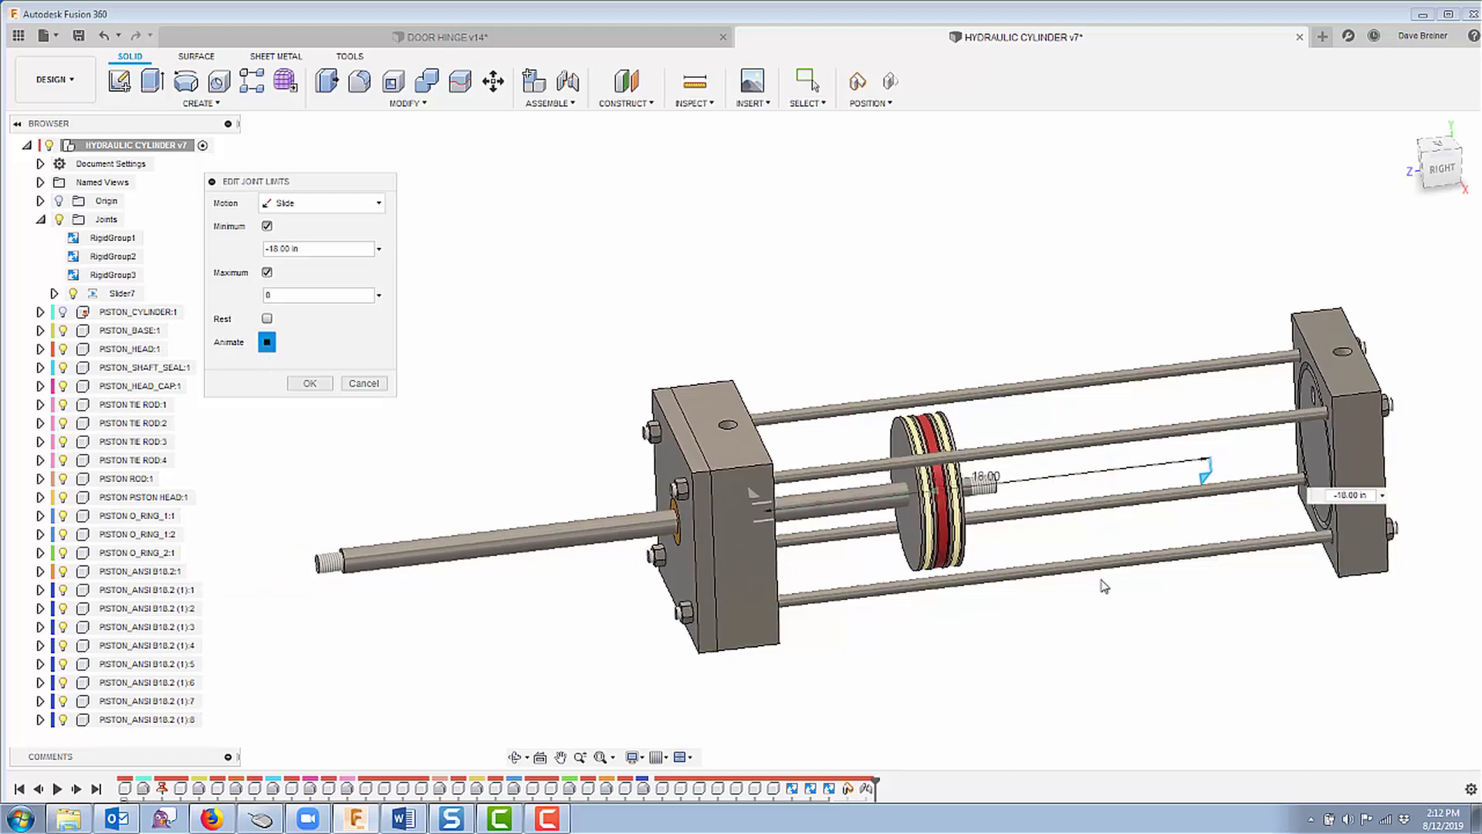
middle_click_drag(1105, 587, 1260, 470, "shift")
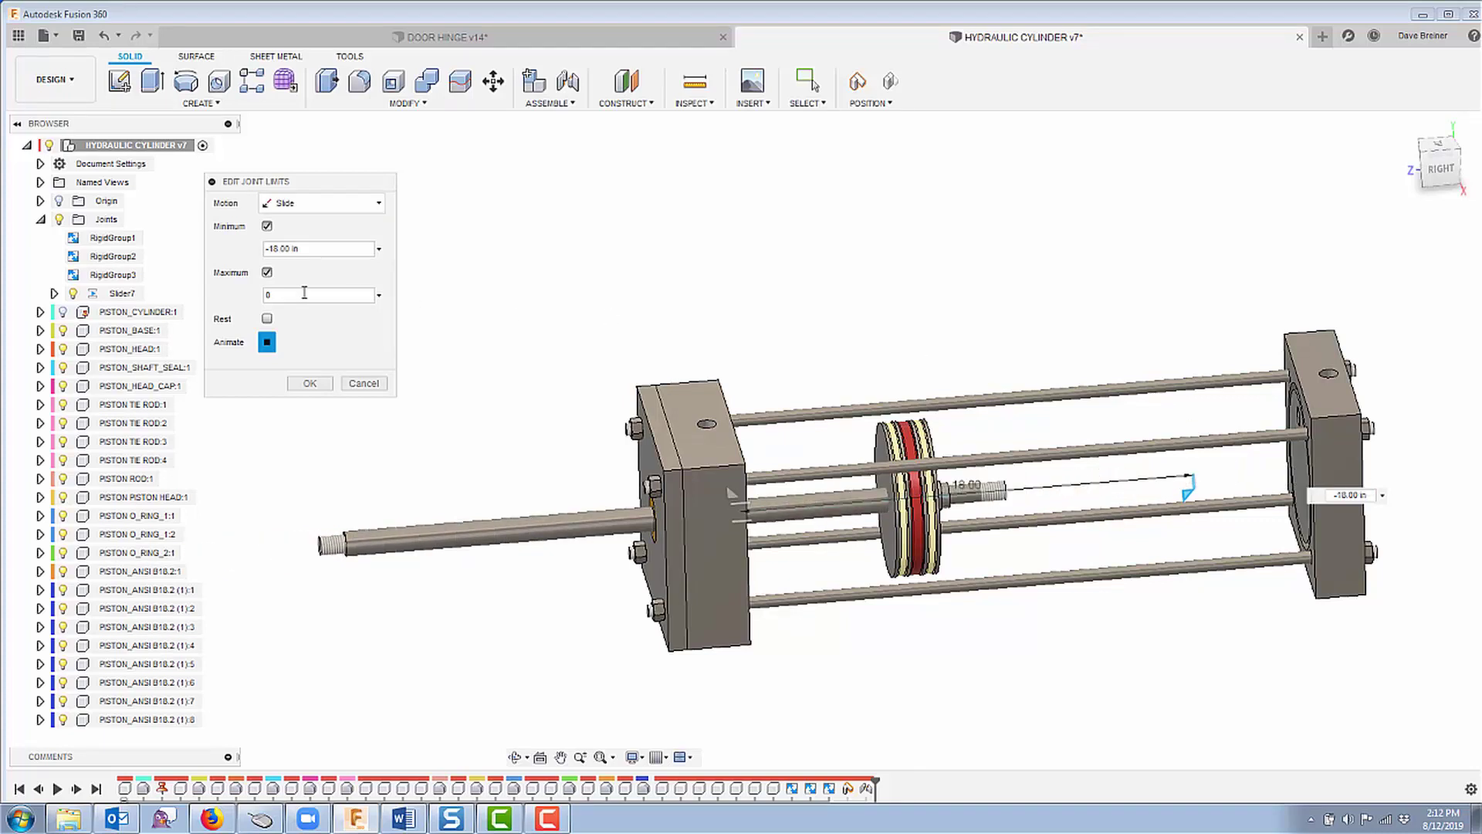
left_click(267, 342)
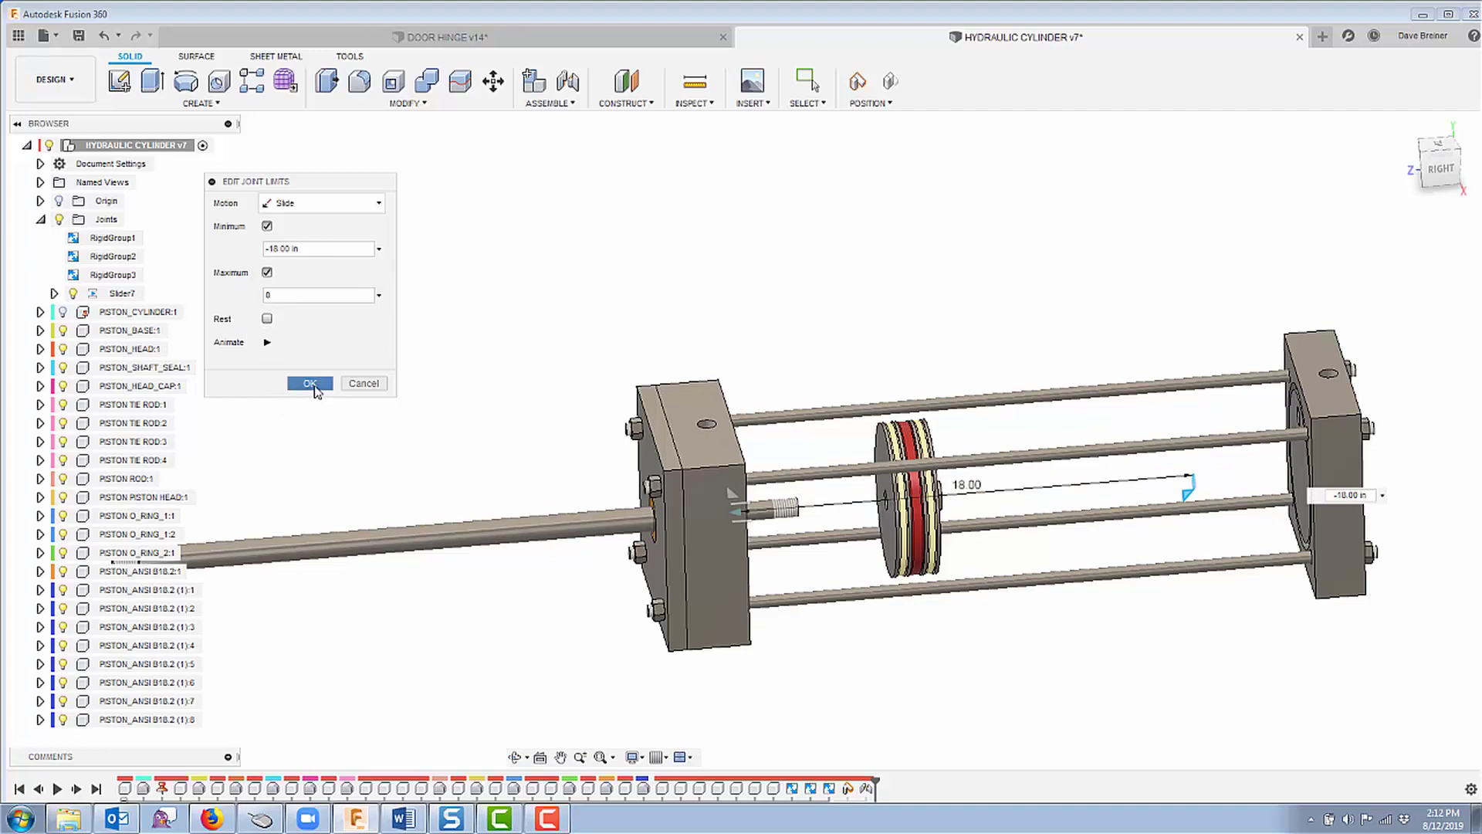
left_click(310, 384)
Step: Slide the piston rod to both ends of its travel to test the joint limits against the cylinder head and base
left_click_drag(361, 550, 56, 559)
middle_click_drag(948, 648, 907, 648, "shift")
scroll(905, 650, "up", 5)
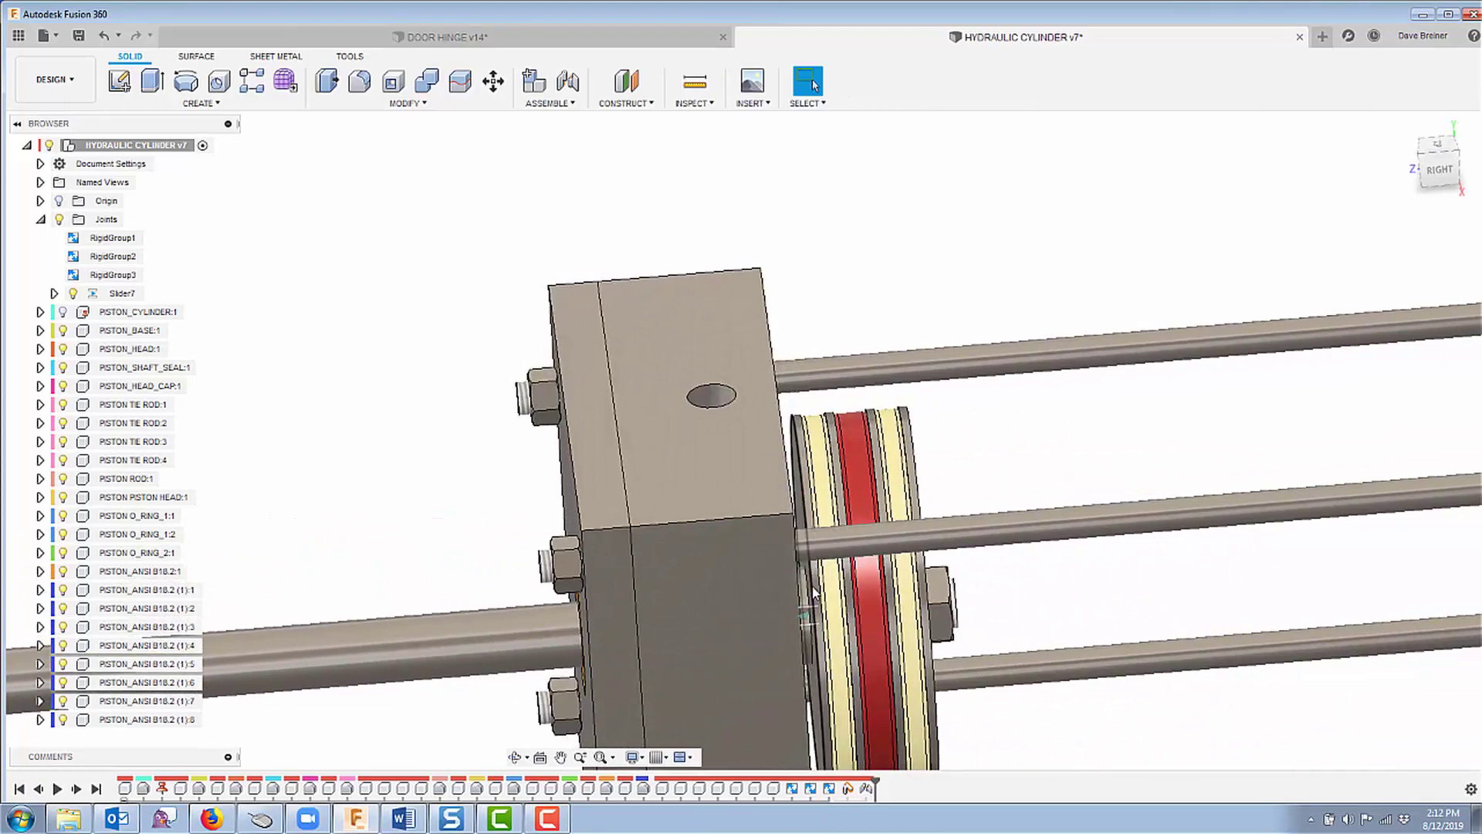
left_click_drag(814, 587, 743, 590)
scroll(772, 606, "down", 3)
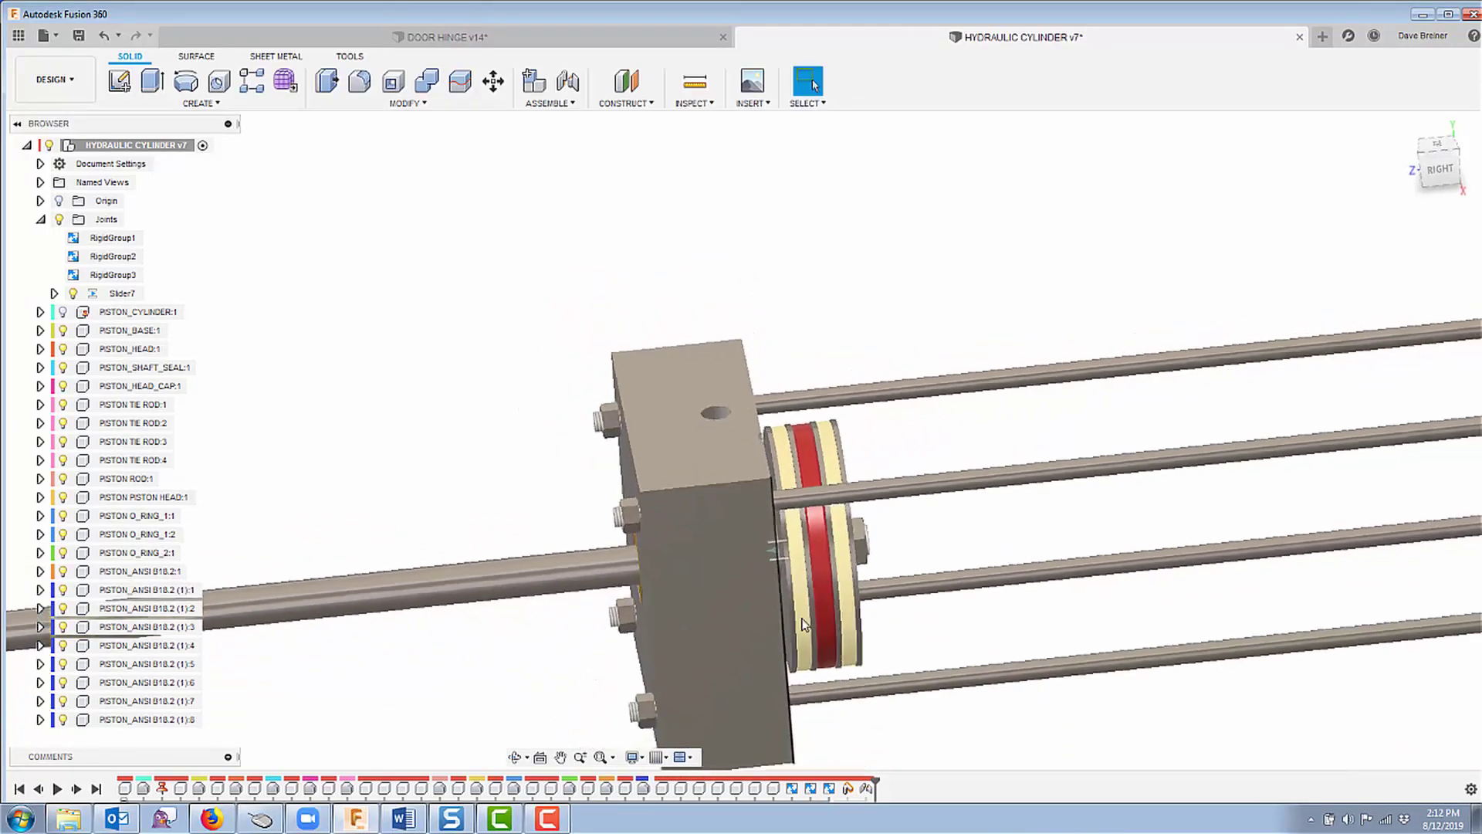
scroll(802, 623, "down", 5)
left_click_drag(725, 513, 1250, 447)
scroll(1340, 420, "up", 6)
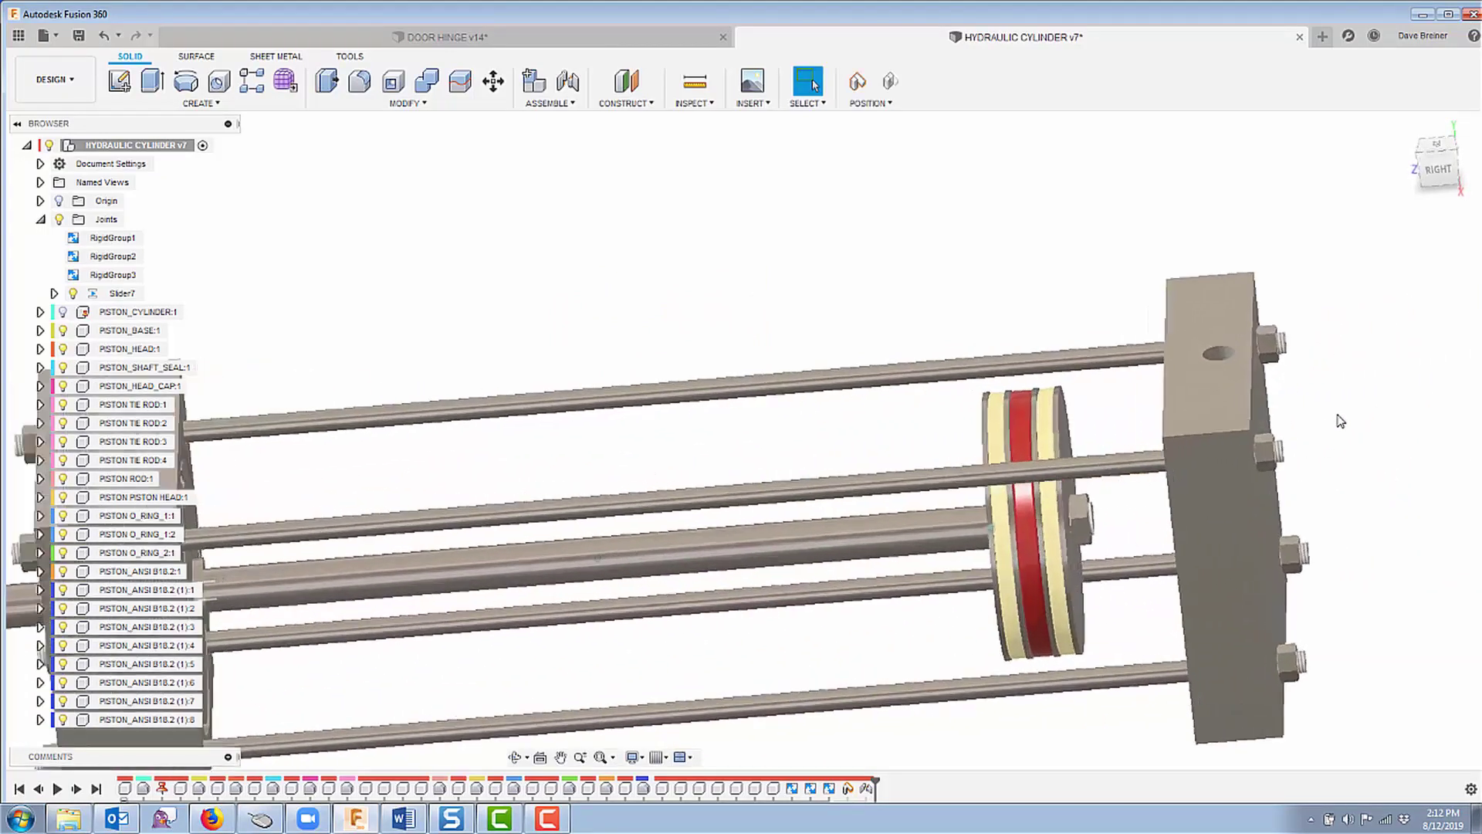
scroll(1340, 421, "down", 1)
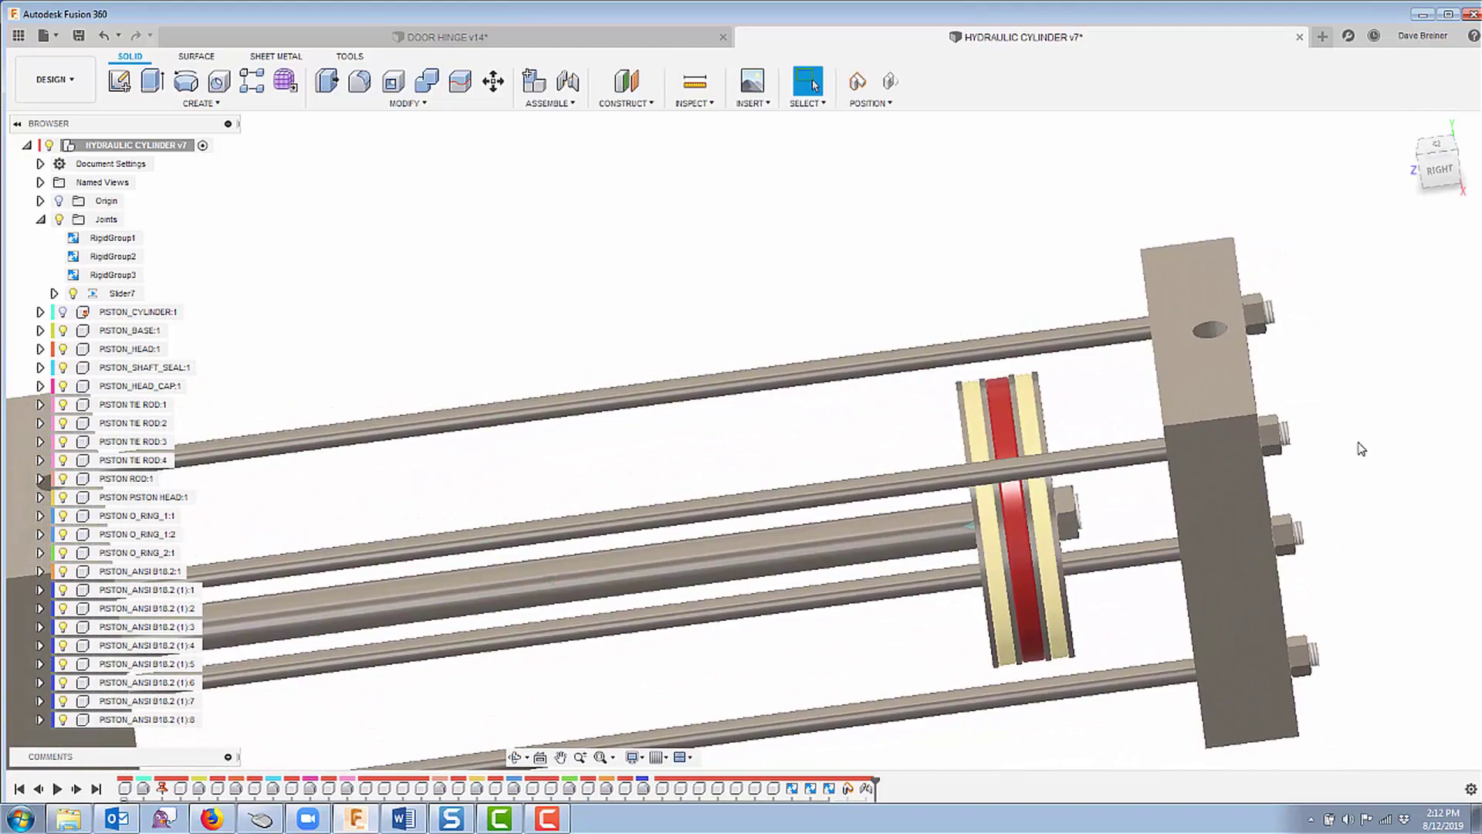
Step: Measure the distance from the piston rod's circular edge at the piston head to the inner face of the cylinder base
key("i")
middle_click_drag(1297, 612, 1071, 524, "shift")
scroll(1148, 553, "up", 1)
left_click(1127, 550)
scroll(1127, 551, "down", 3)
left_click(1071, 523)
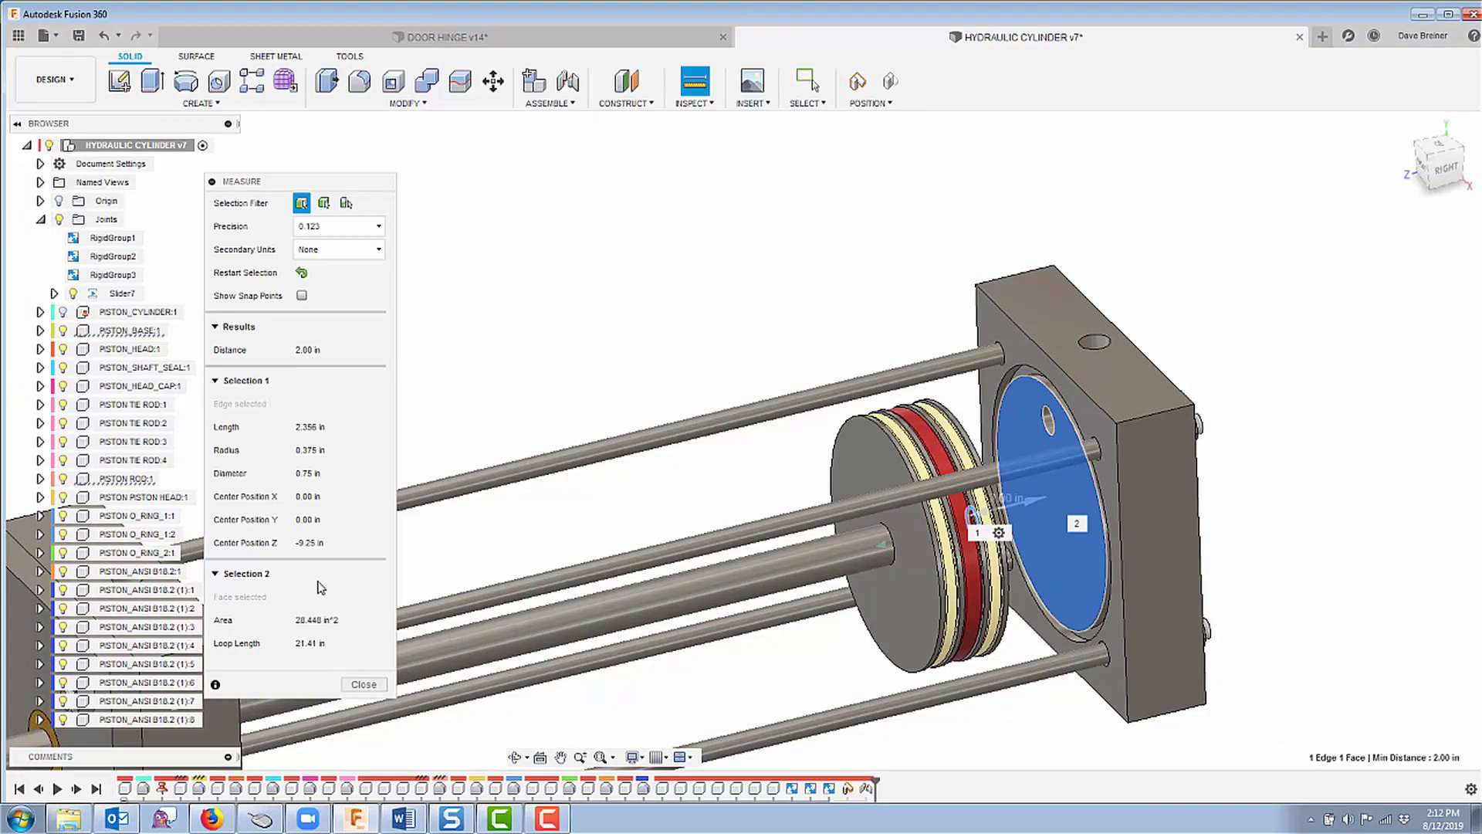
left_click(364, 685)
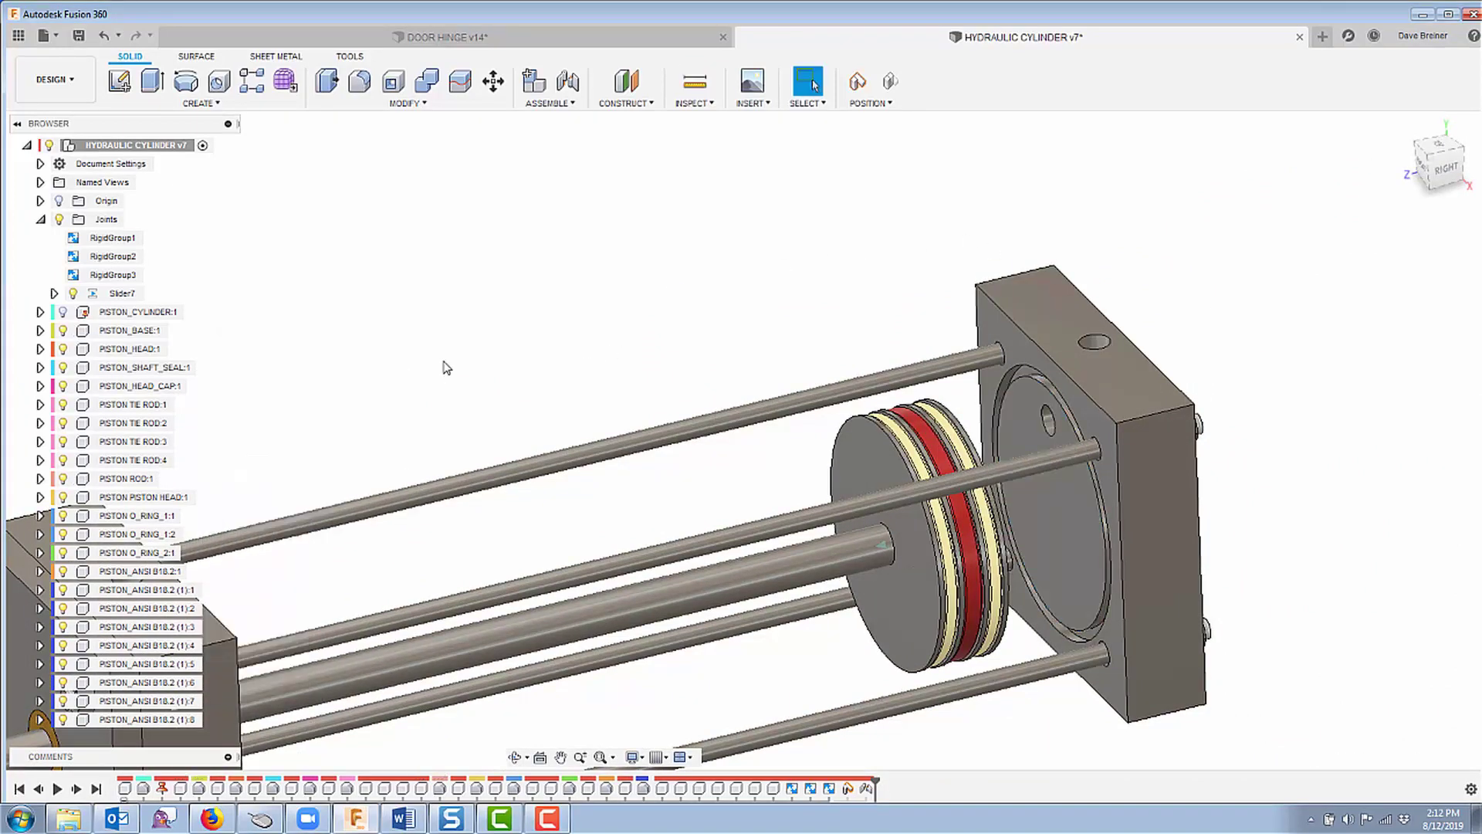
scroll(444, 361, "down", 4)
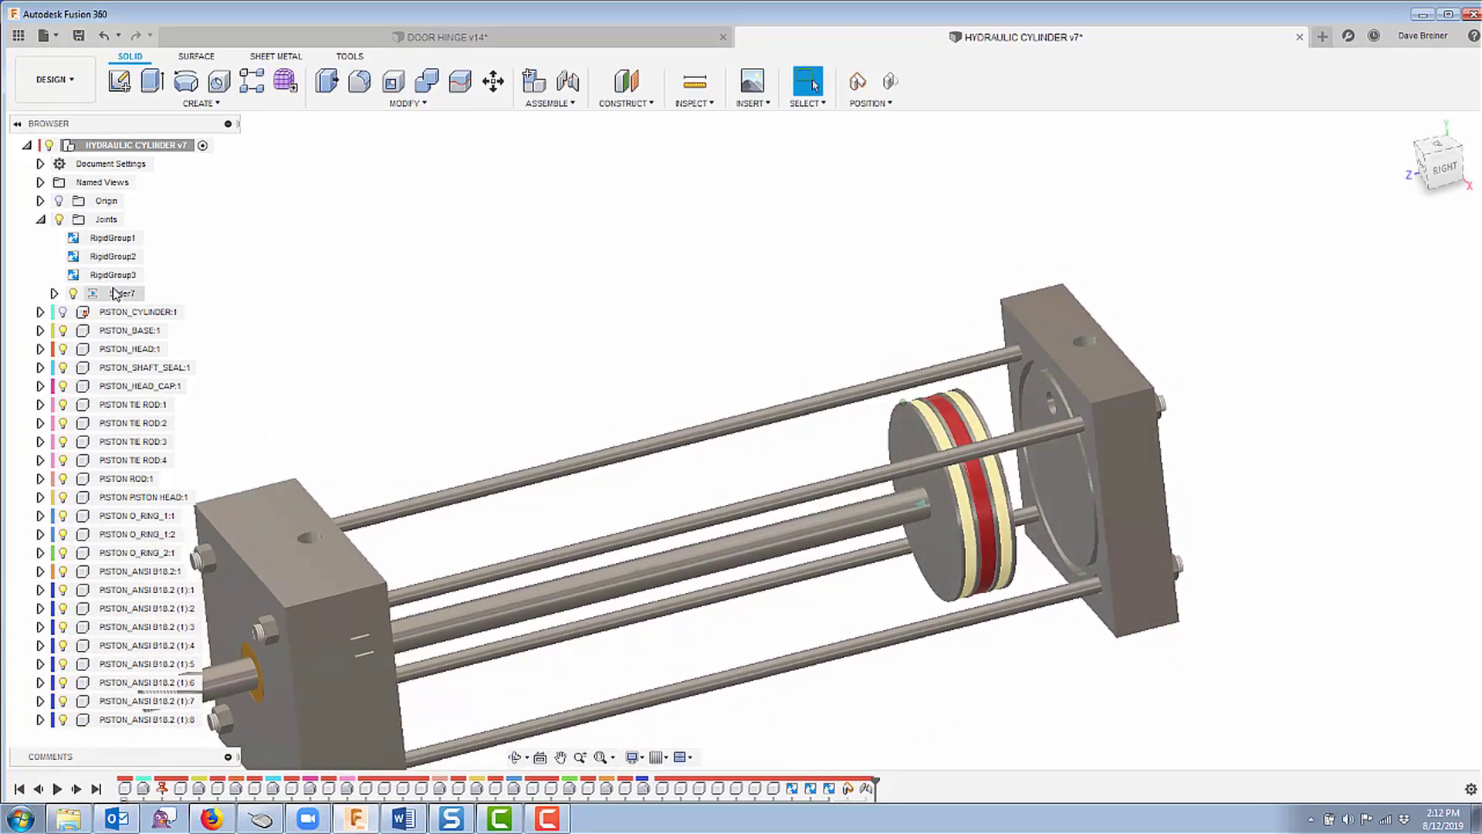
Step: Set the minimum slide limit of Slider7 to -20 in and slide the piston rod along the cylinder to test its travel
left_click(116, 294)
left_click(154, 297)
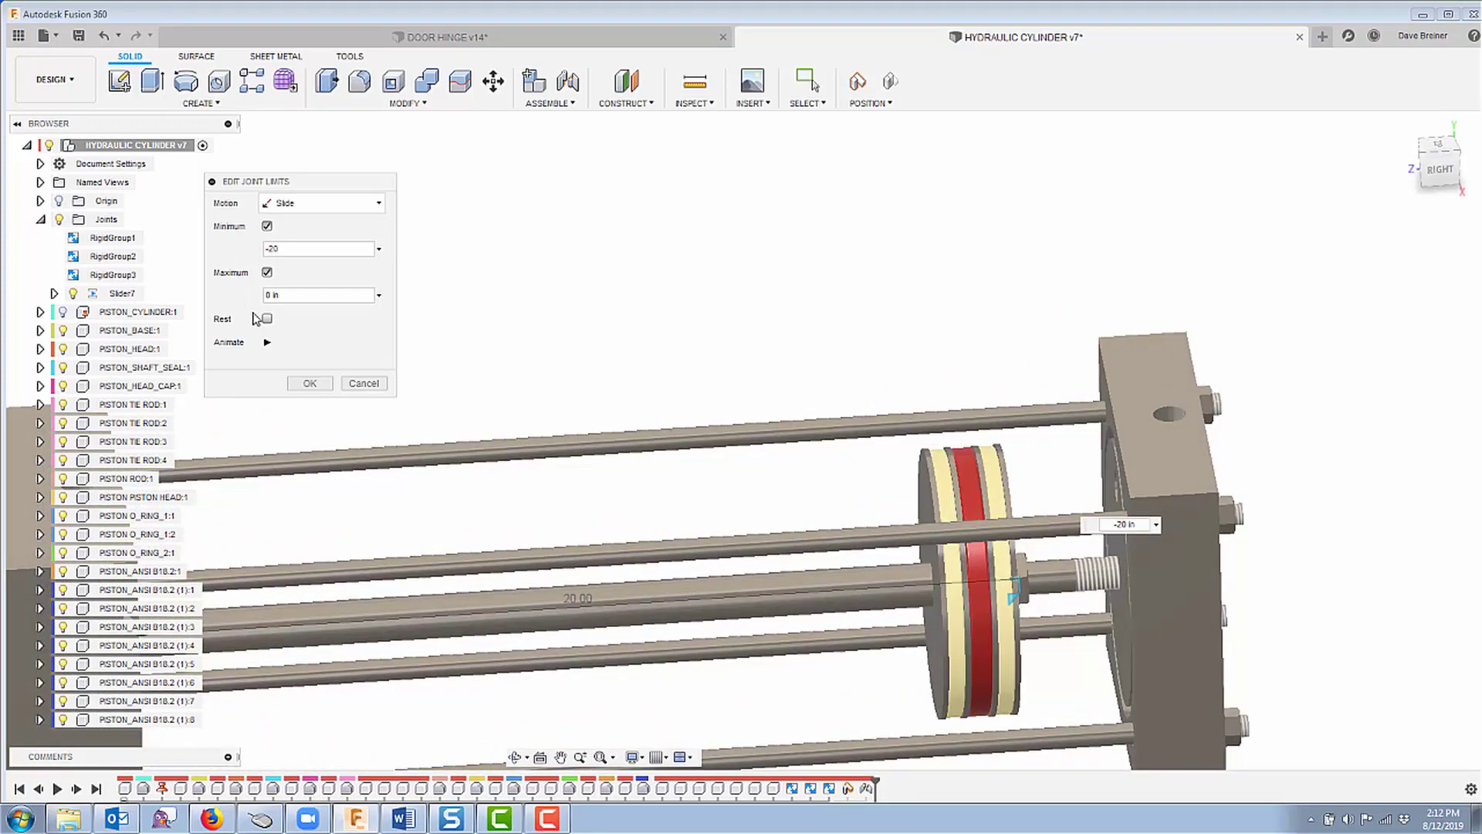
left_click(308, 383)
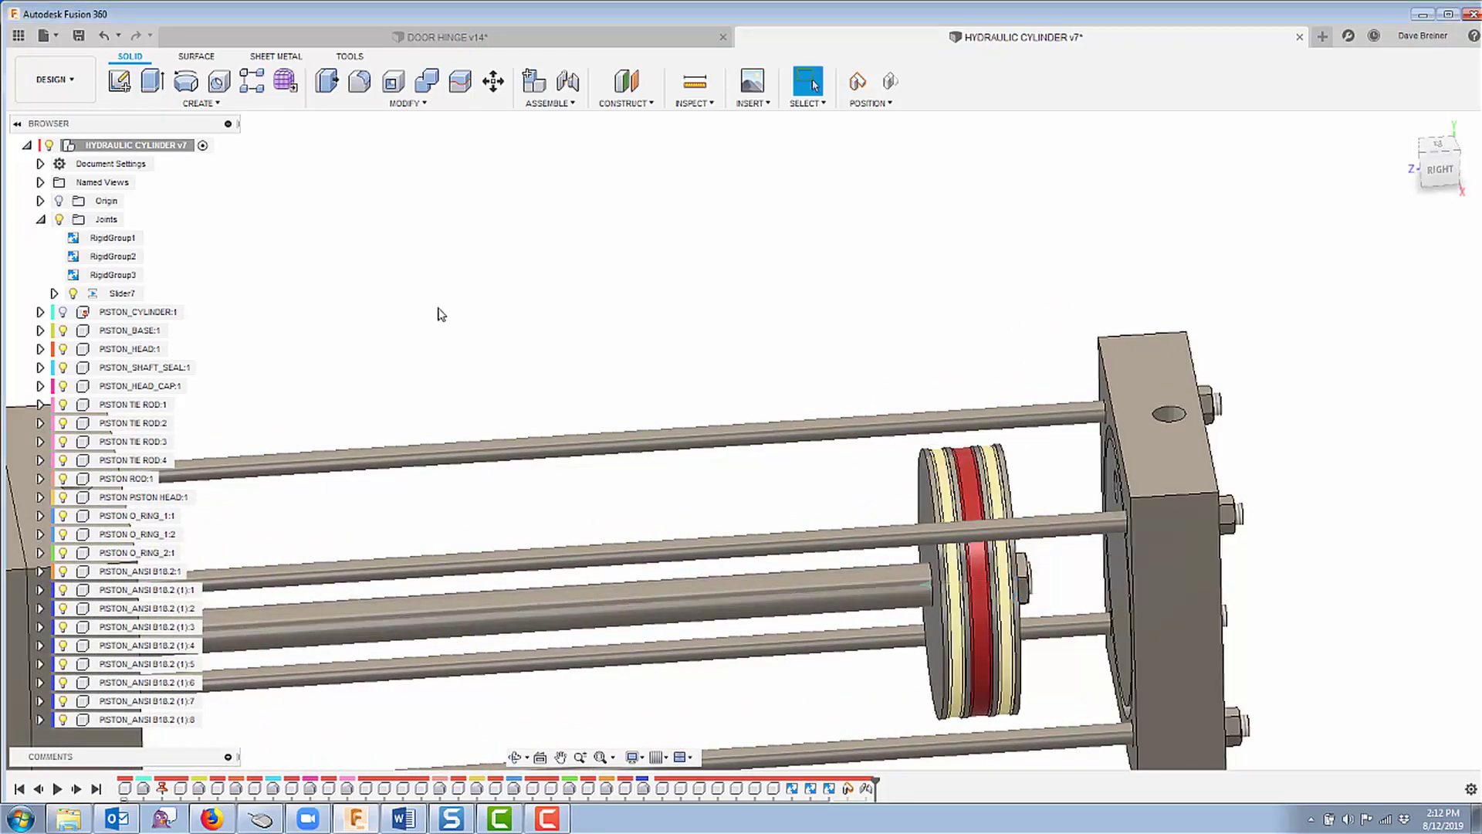
left_click_drag(616, 533, 788, 523)
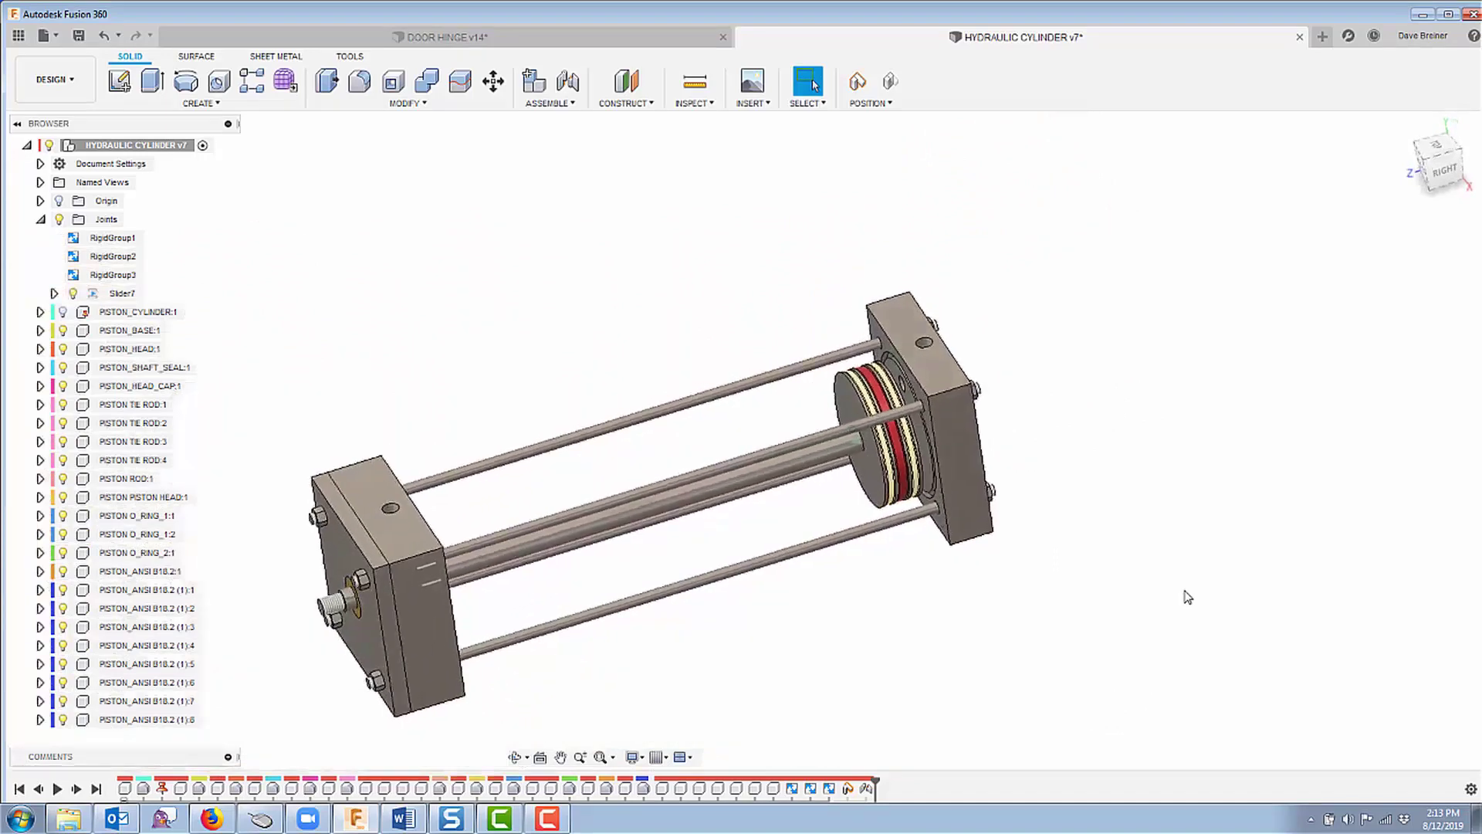
left_click_drag(863, 486, 563, 500)
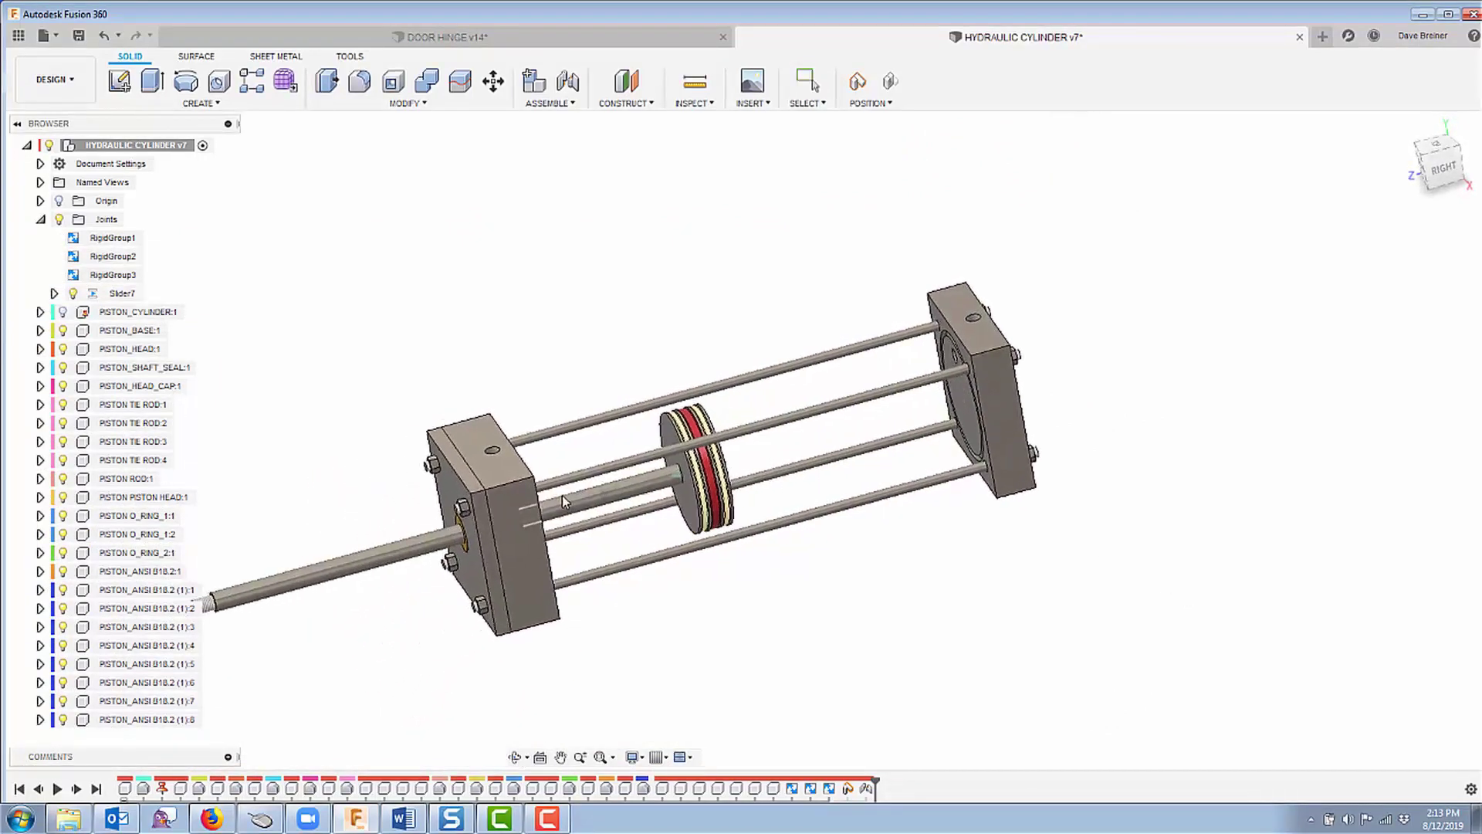
Step: Enable a rest position in the joint limits of Slider7, set it to -8 in and apply it
left_click(152, 294)
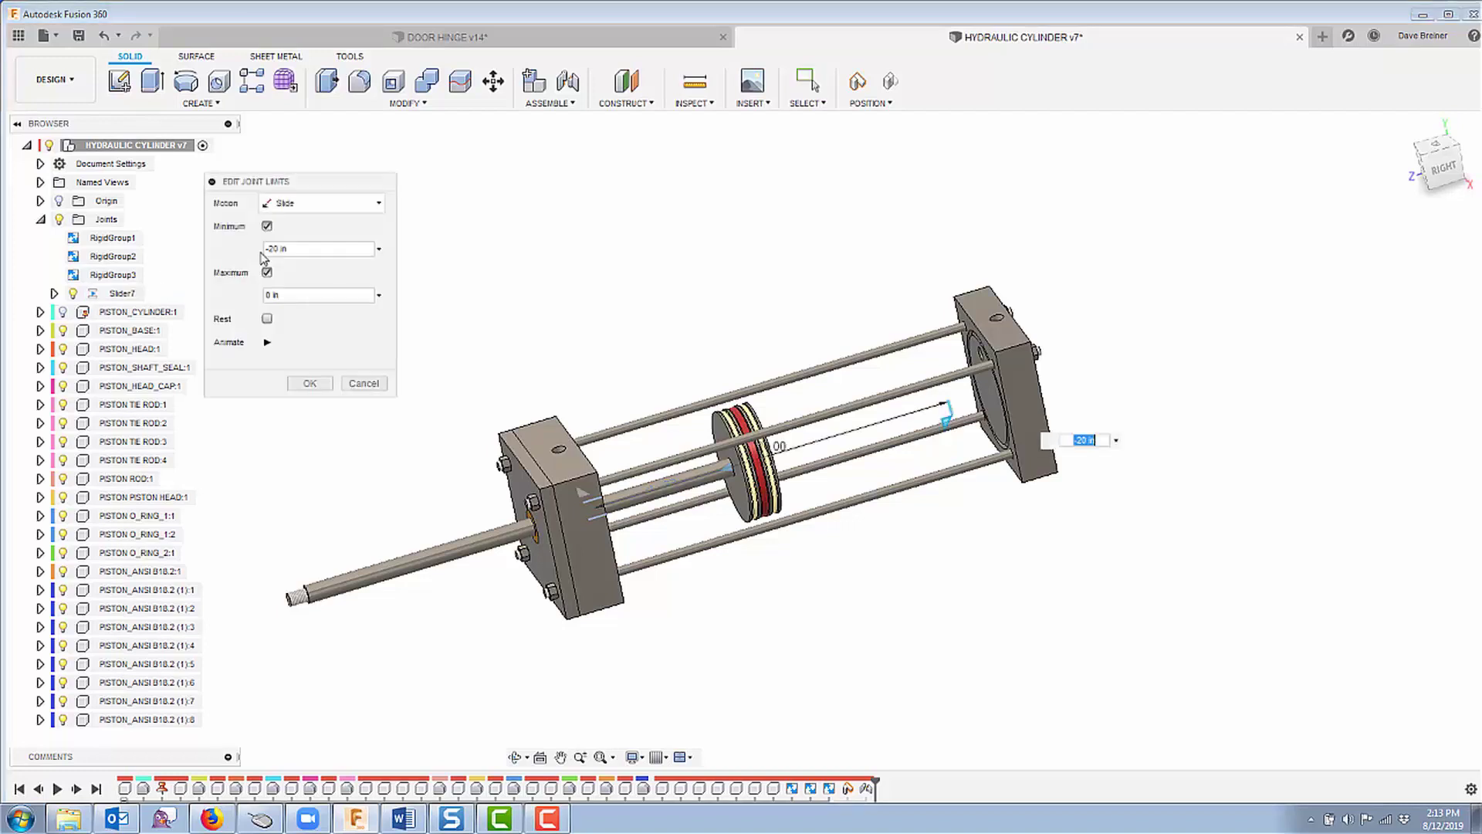
left_click(267, 319)
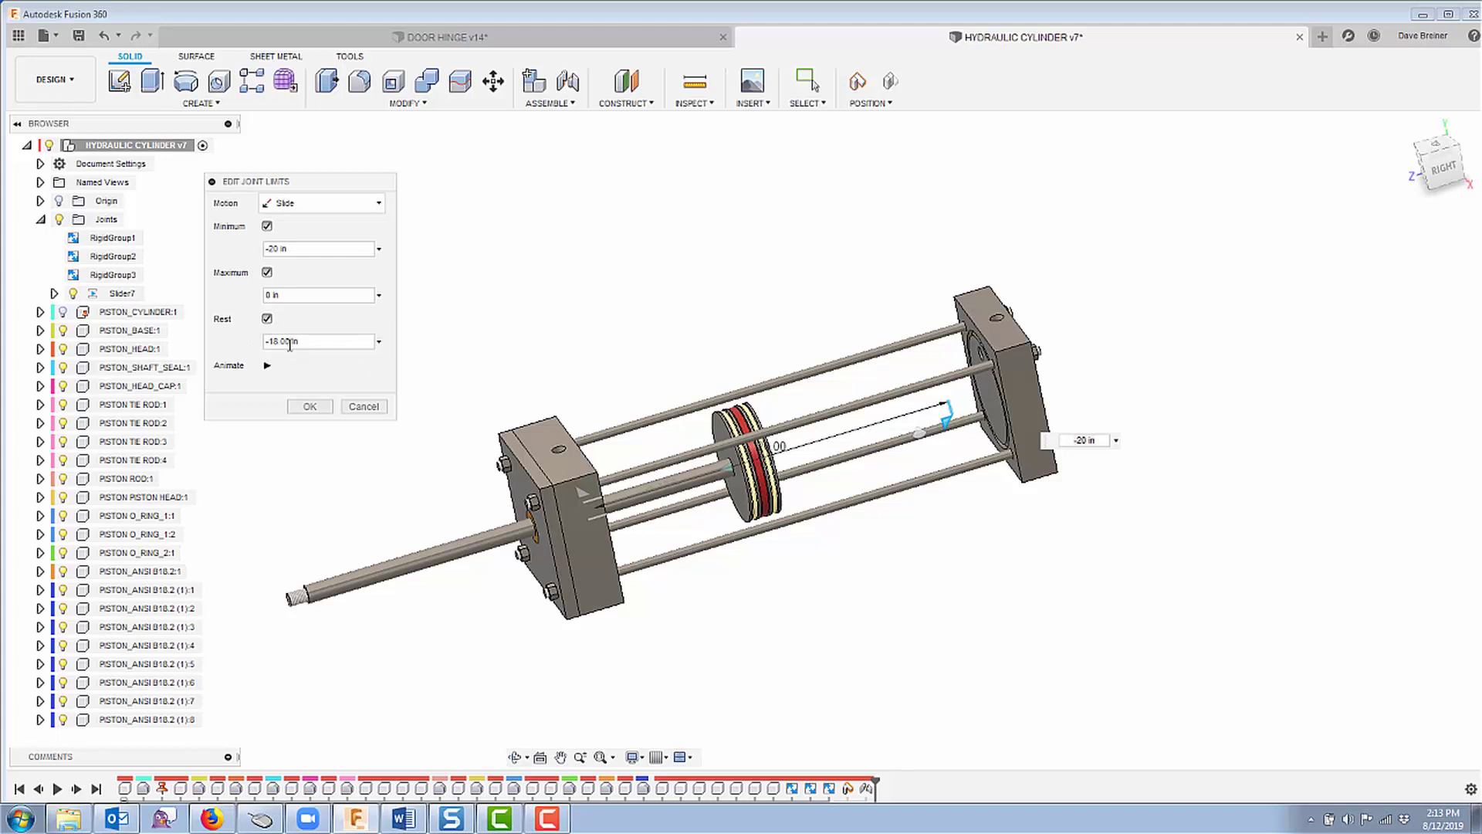
left_click_drag(309, 342, 246, 348)
type("-8")
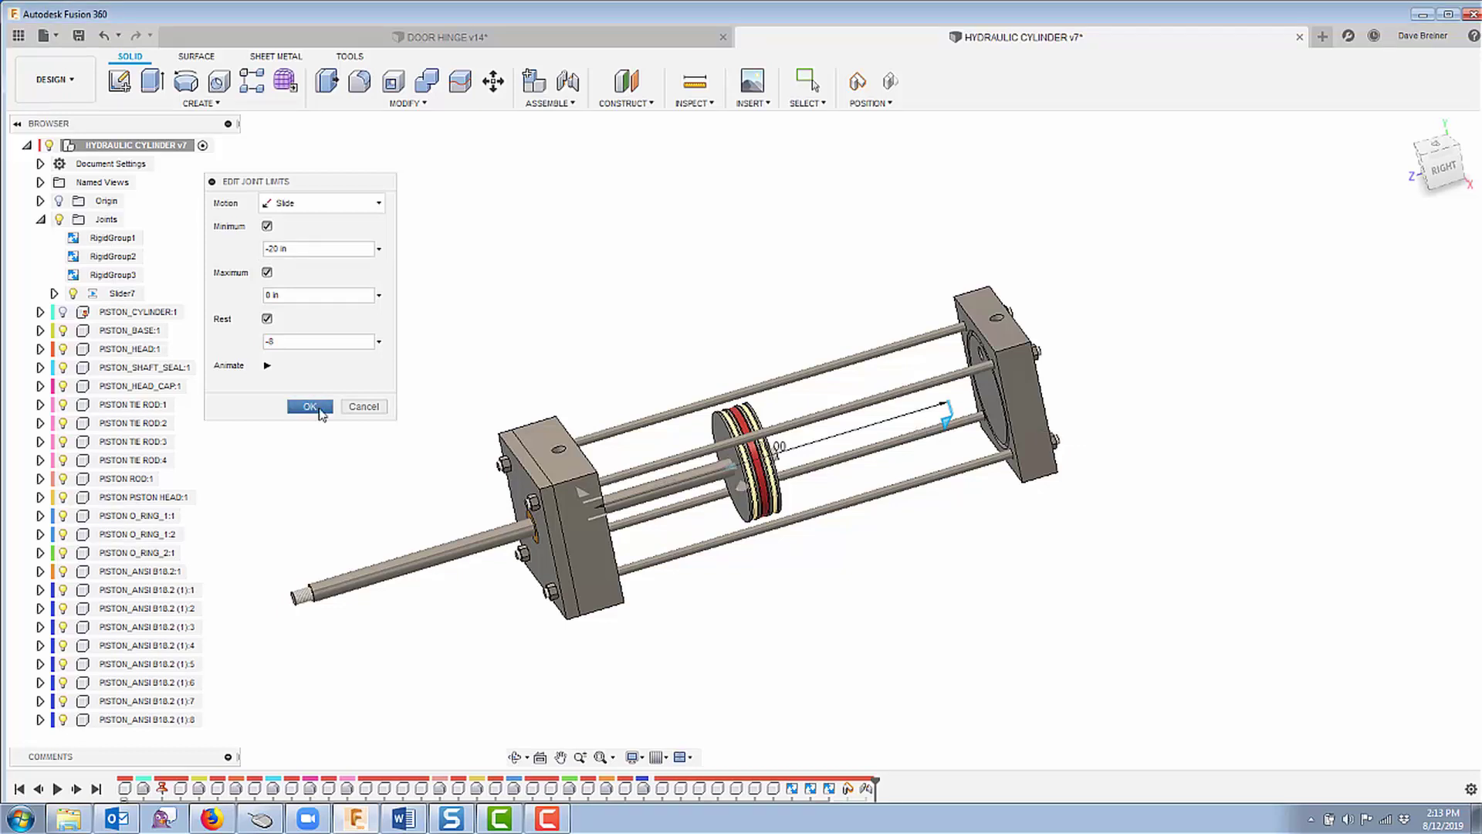
left_click(308, 408)
Step: Slide the piston rod and piston head in both directions to test the rest position, and review the joint limits of Slider7
left_click_drag(397, 554, 681, 460)
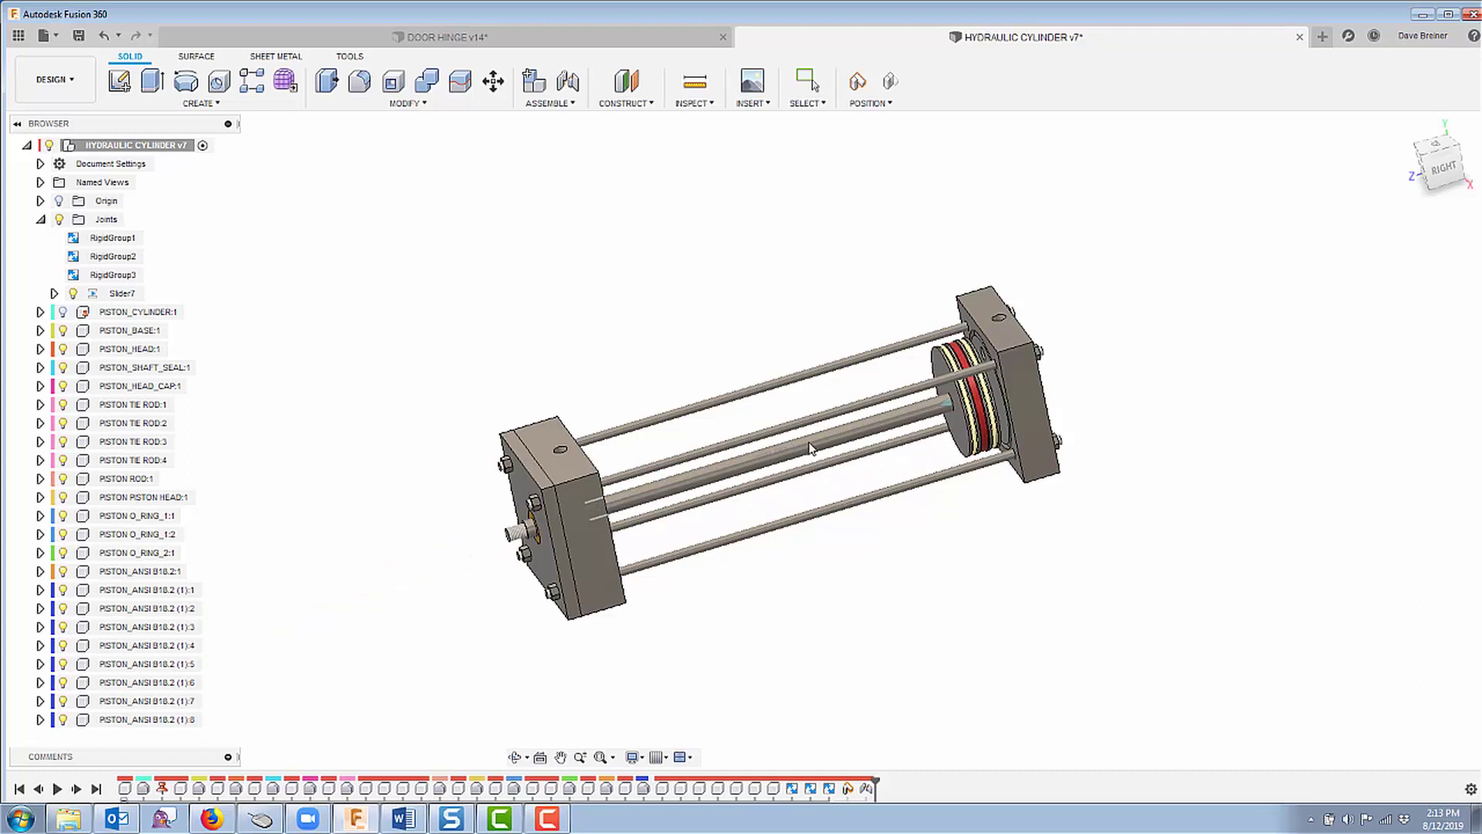
left_click_drag(809, 443, 808, 443)
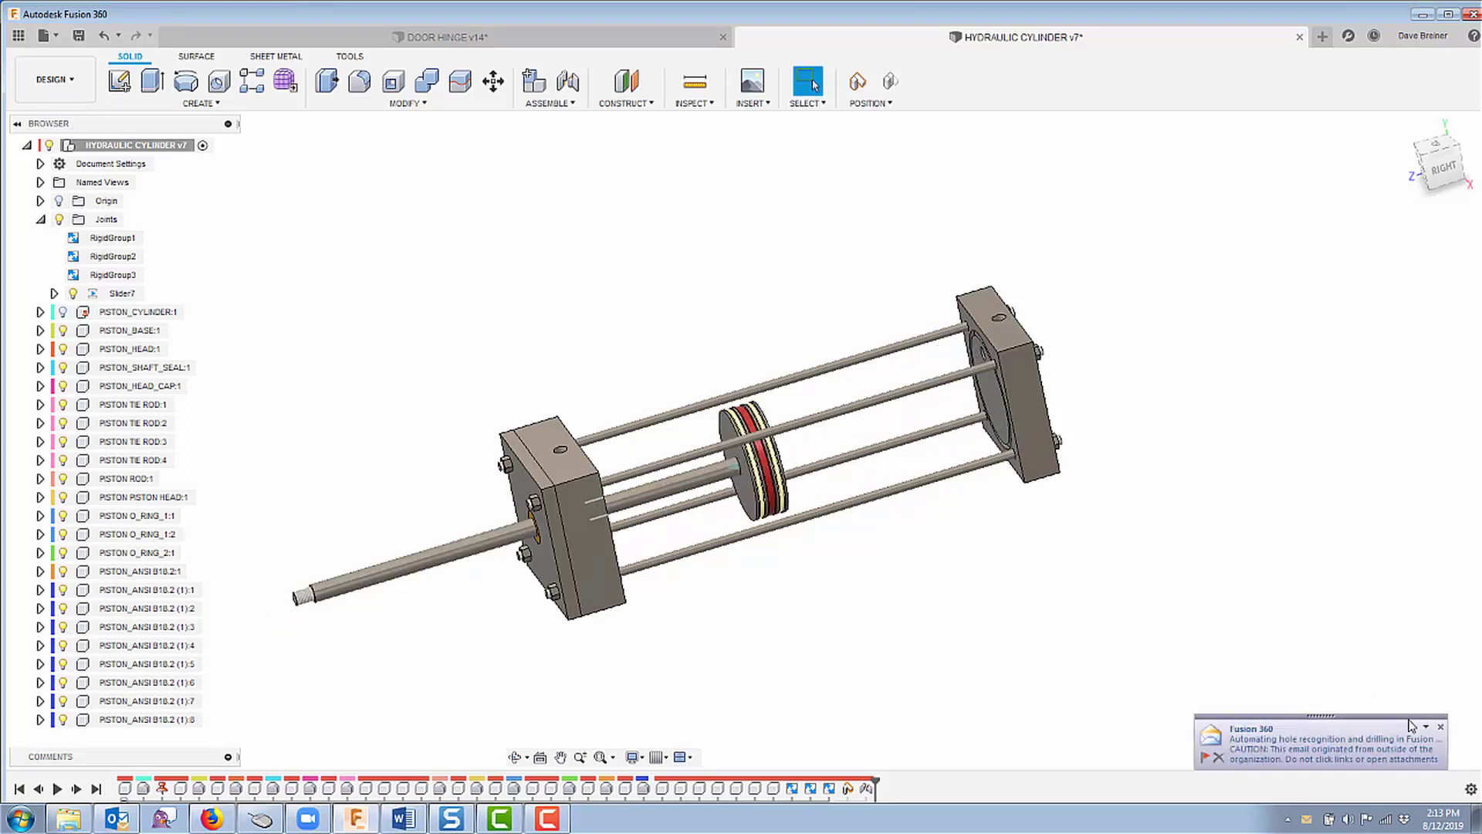
left_click(1440, 727)
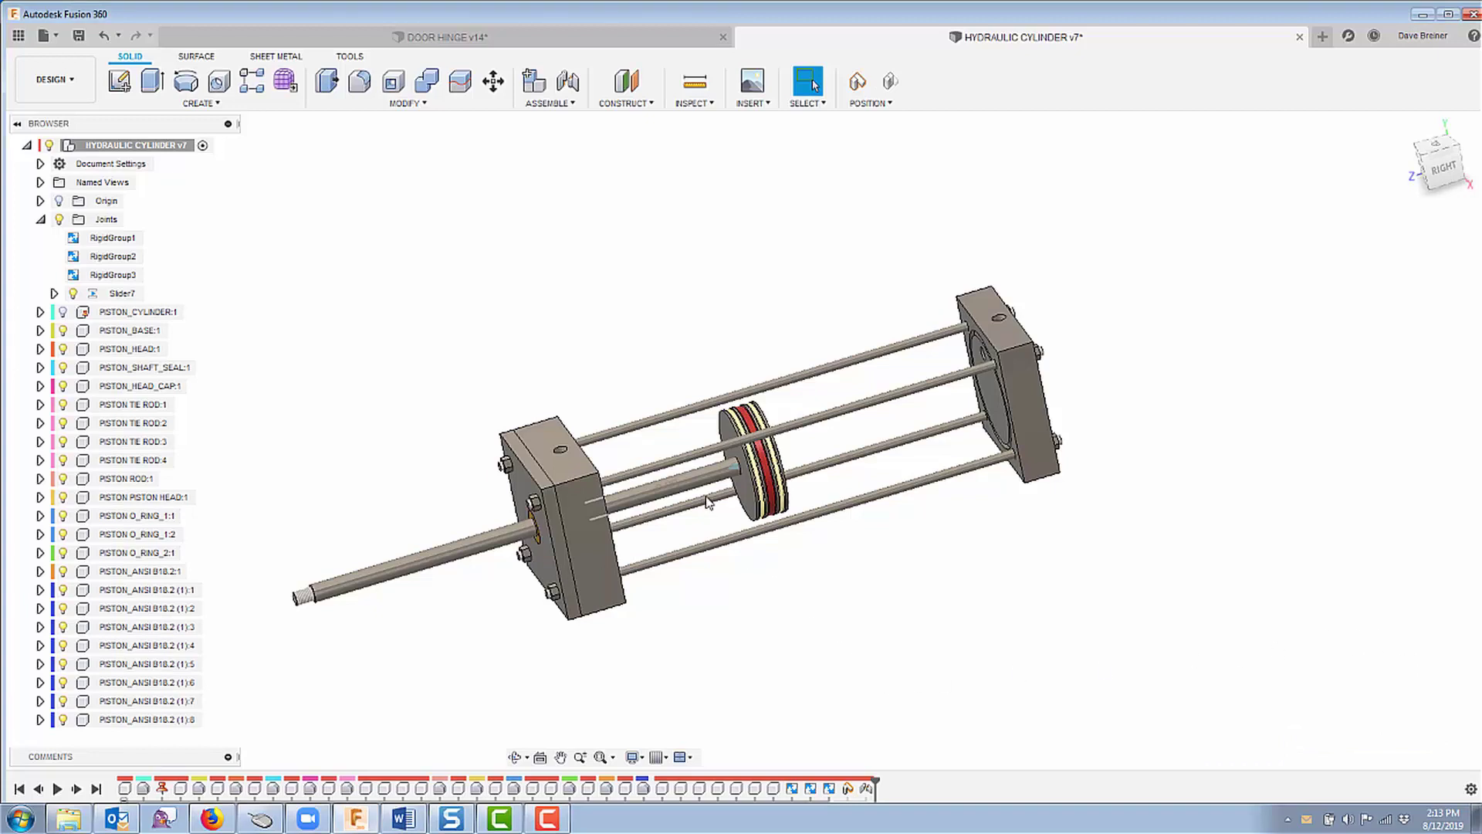
left_click_drag(688, 486, 1072, 406)
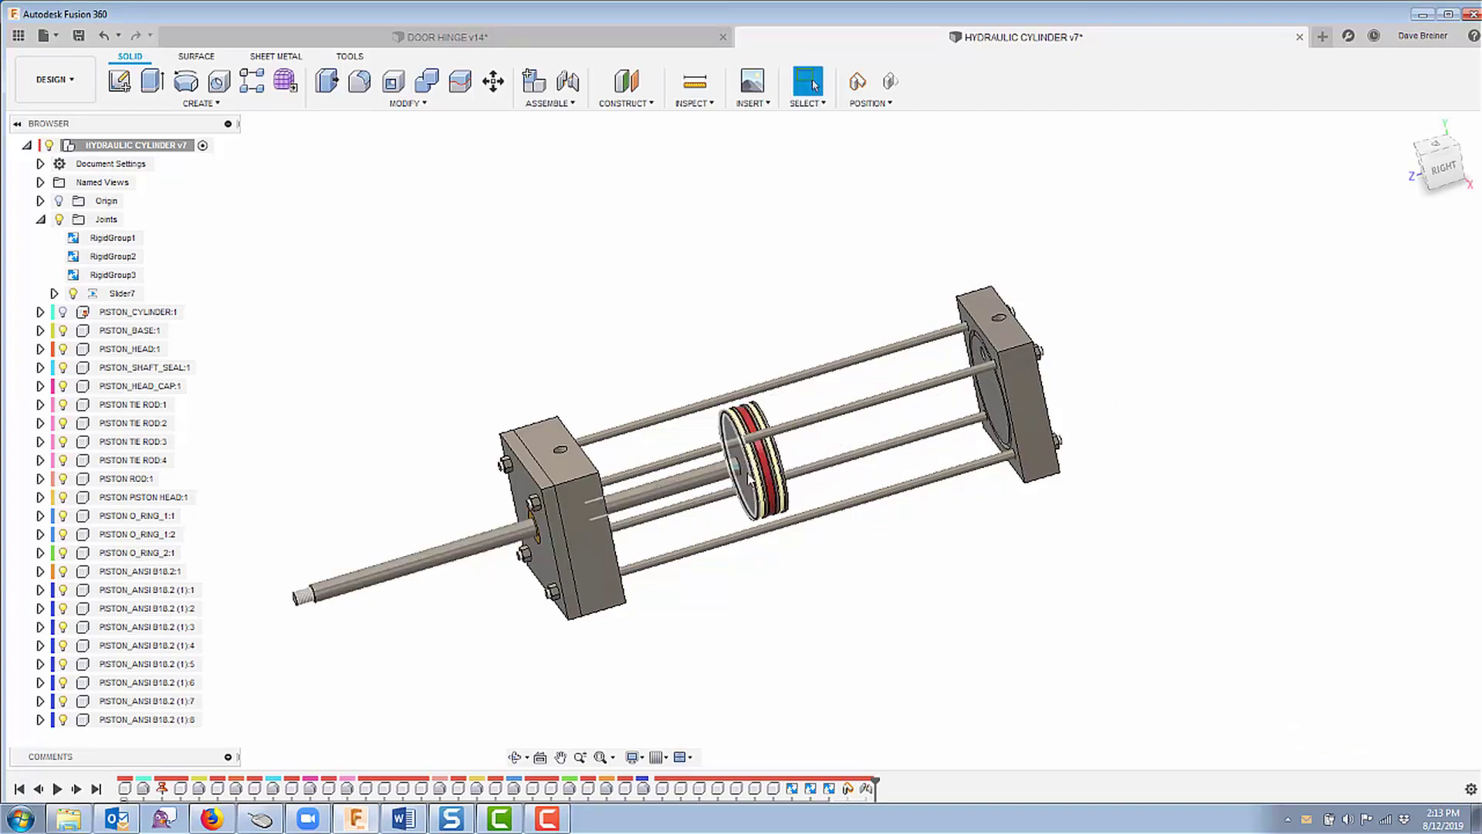
left_click_drag(739, 464, 1115, 434)
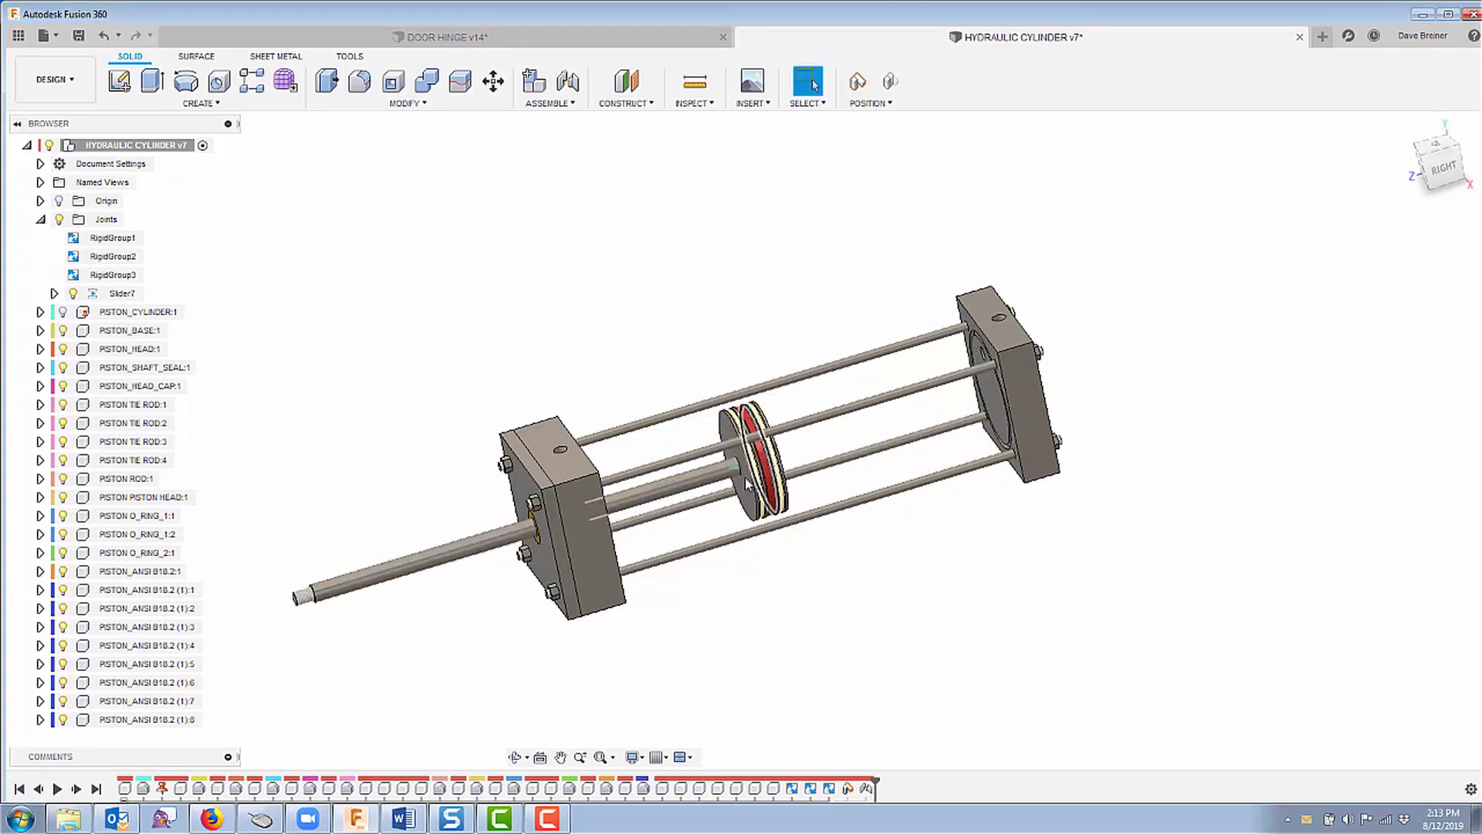
left_click_drag(744, 477, 378, 537)
left_click_drag(764, 493, 498, 536)
left_click_drag(770, 477, 1149, 410)
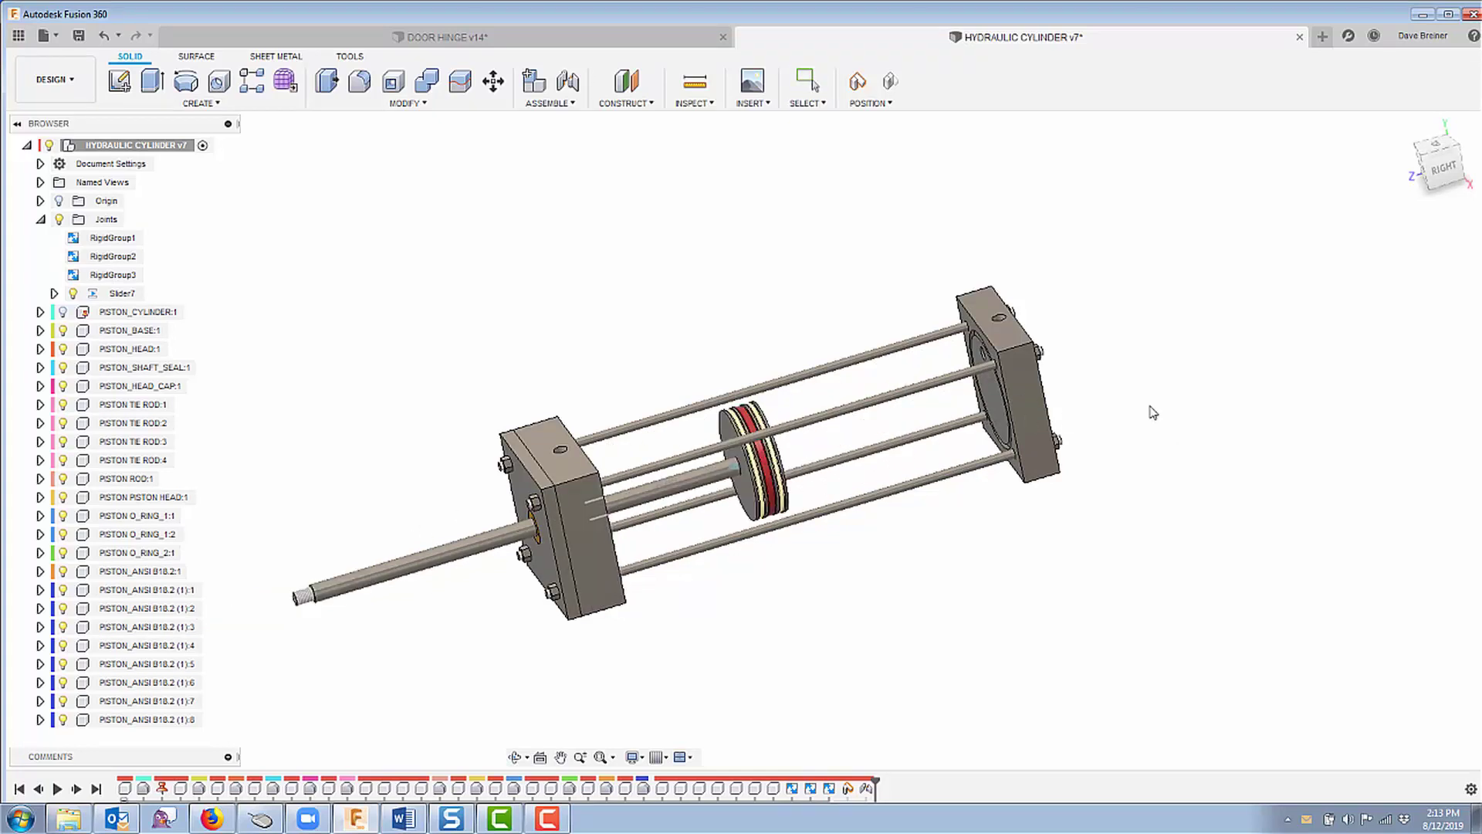
left_click(152, 293)
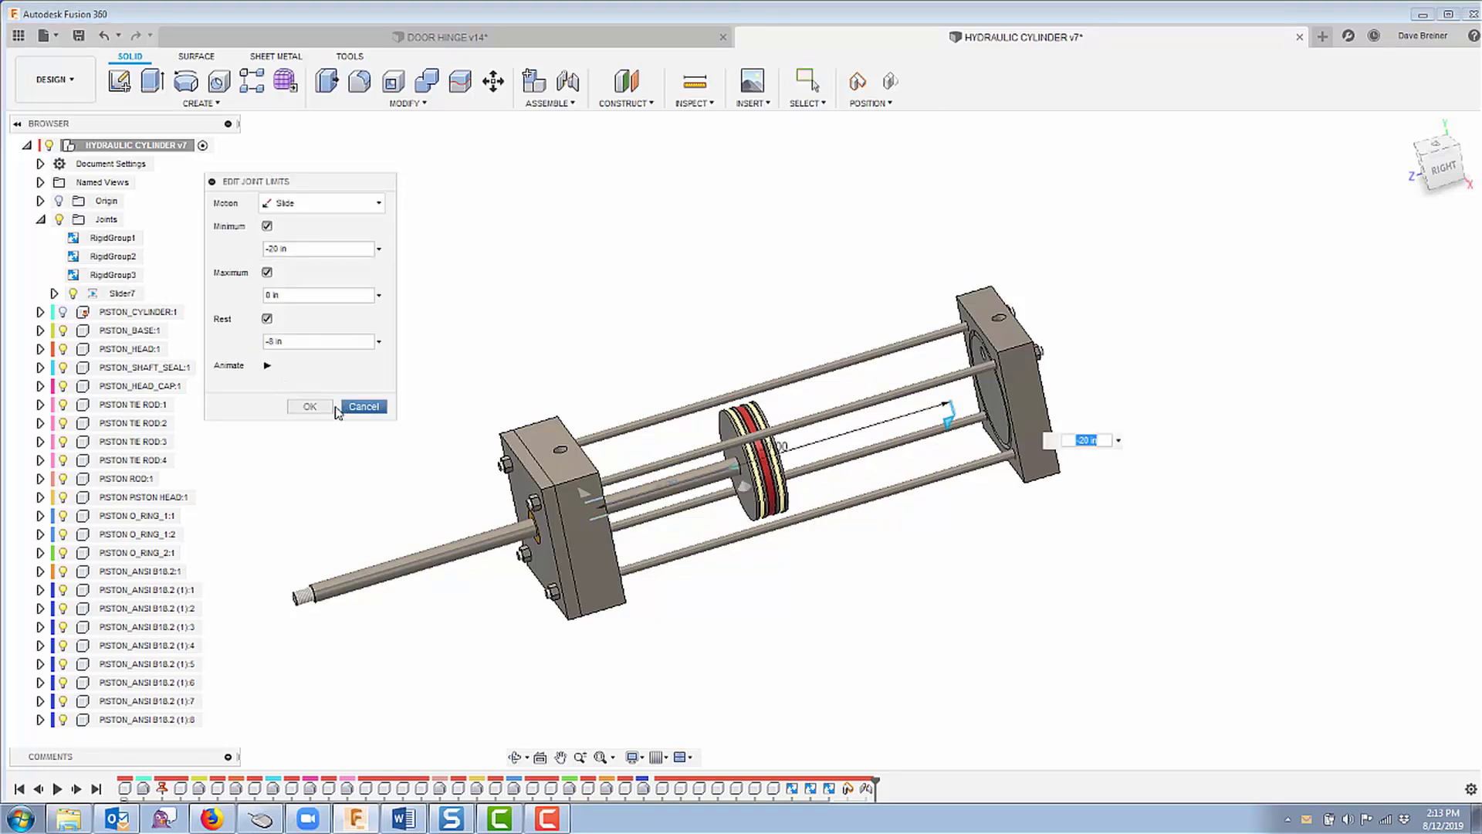
left_click(309, 406)
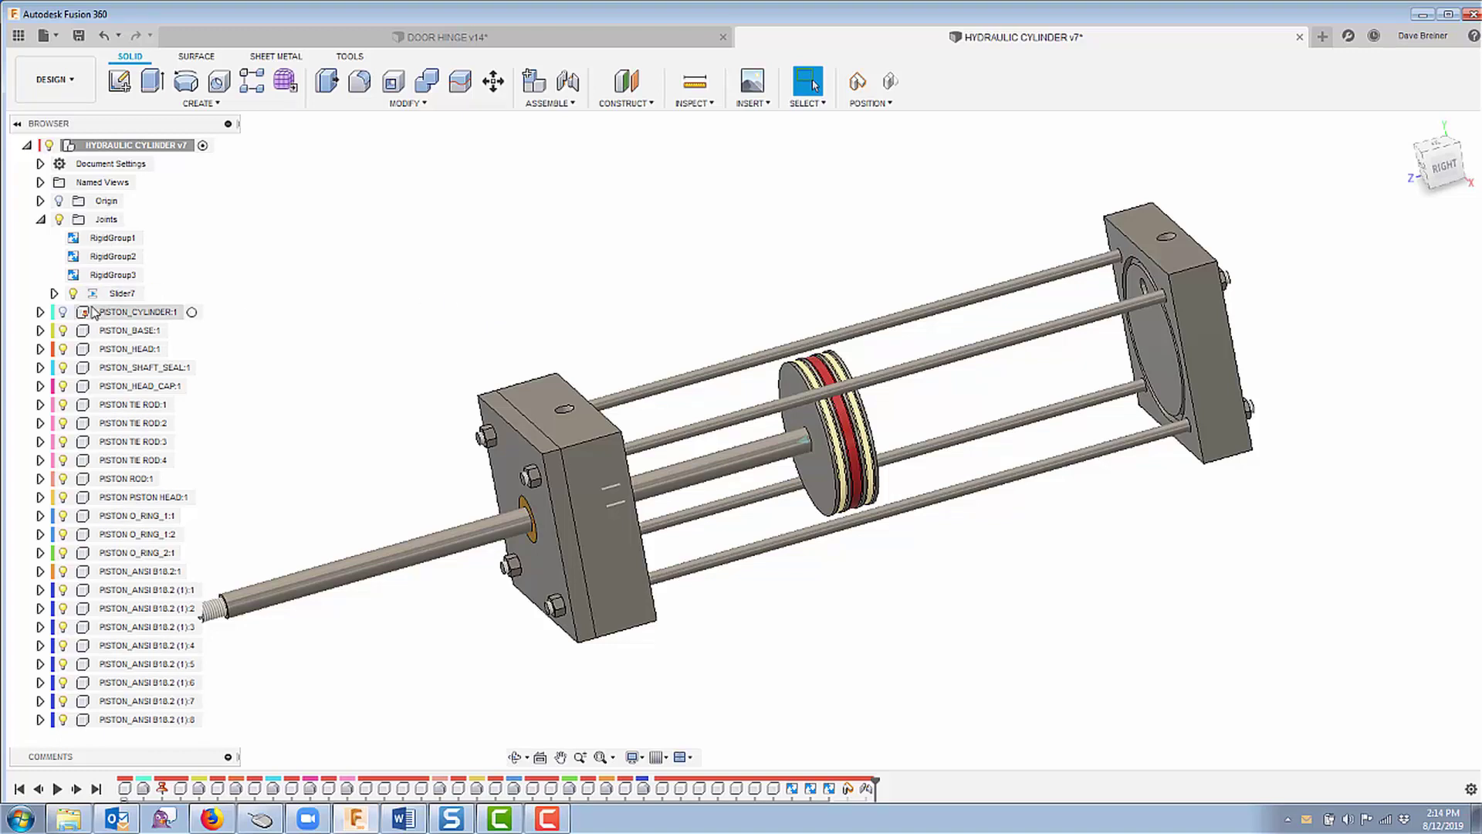
Step: Show the hidden PISTON_CYLINDER component around the piston
left_click(66, 315)
left_click(65, 313)
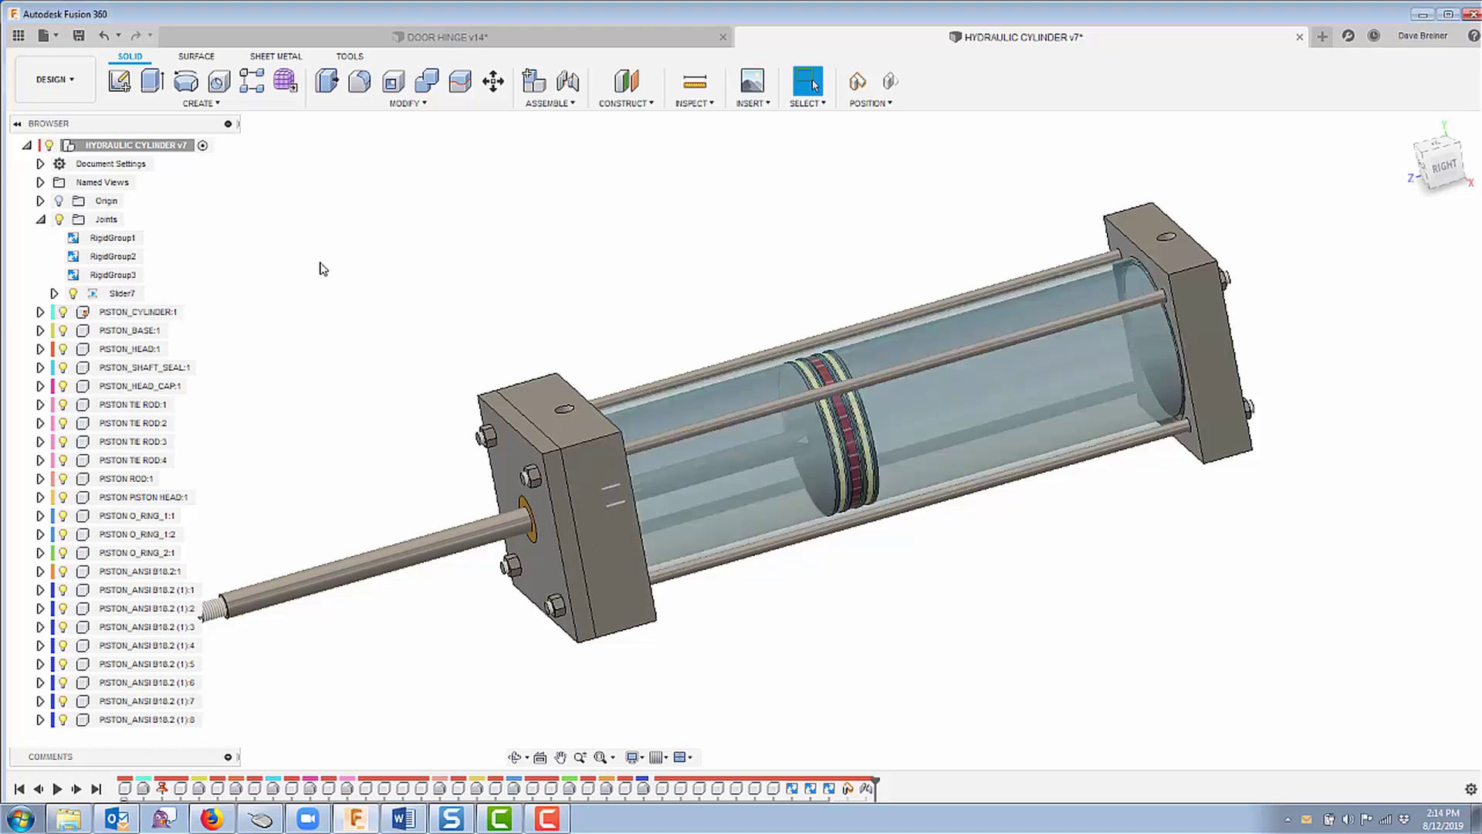